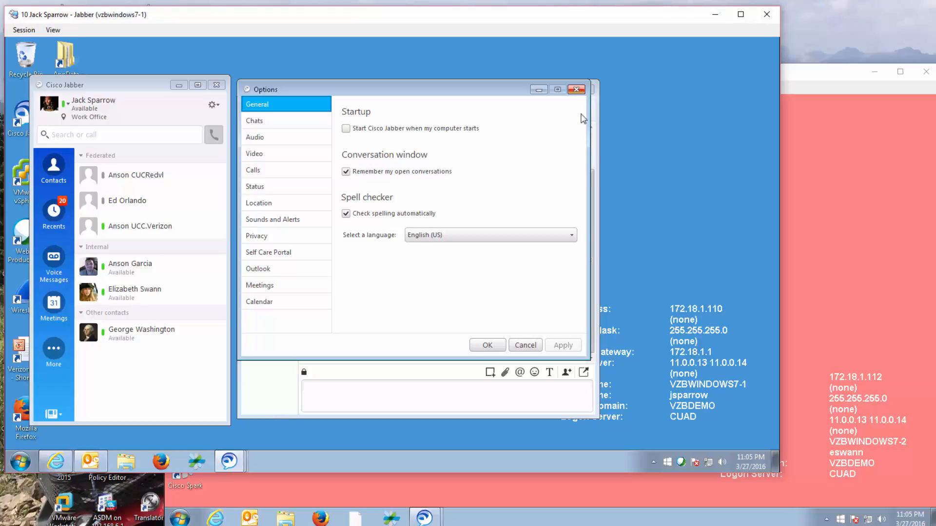
- Accept the options and view each of the two open conversations, keeping both open
click(487, 345)
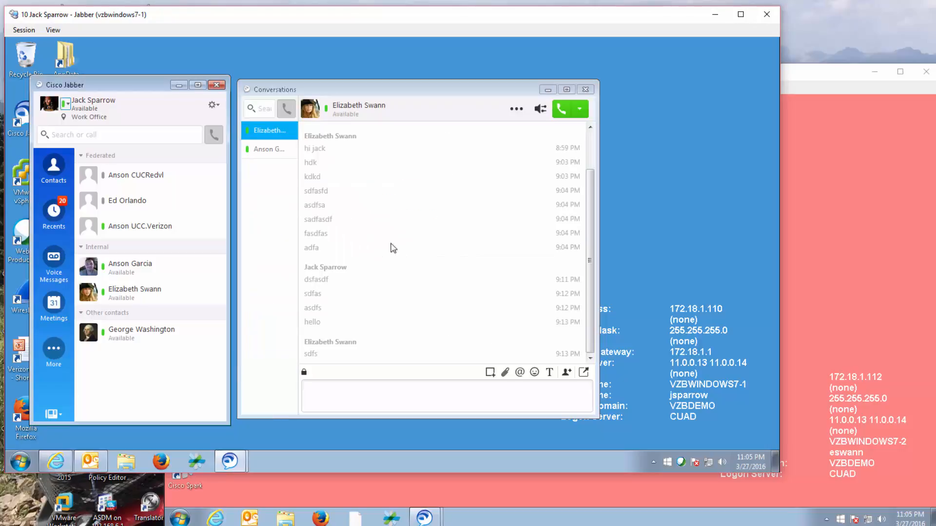
click(263, 149)
click(256, 131)
click(262, 152)
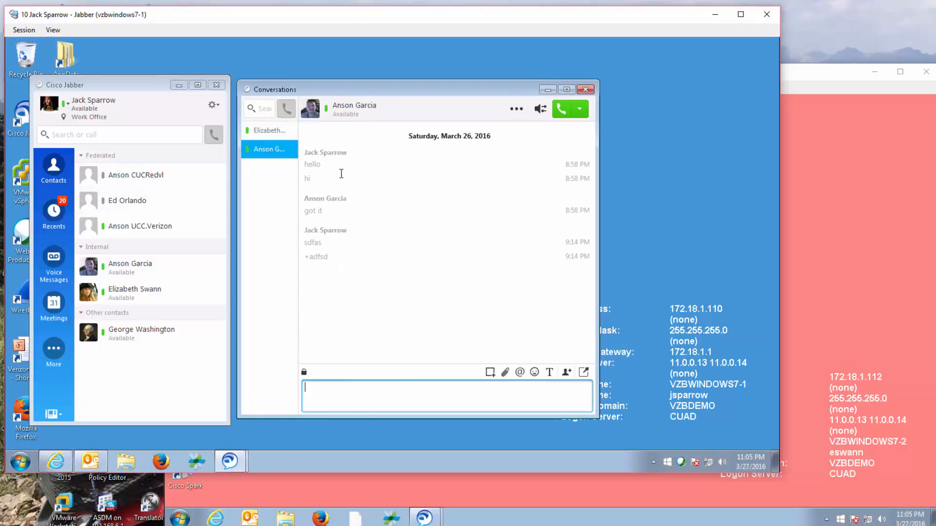
click(586, 89)
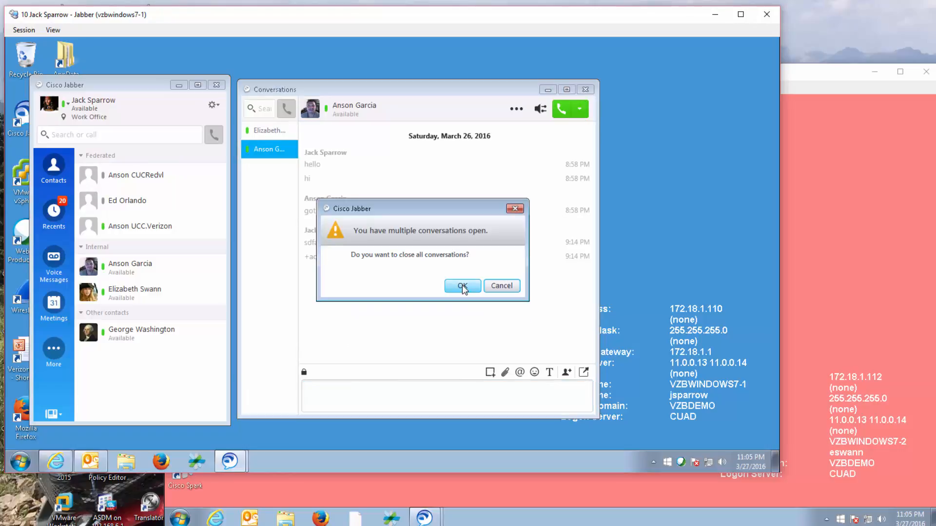
click(502, 287)
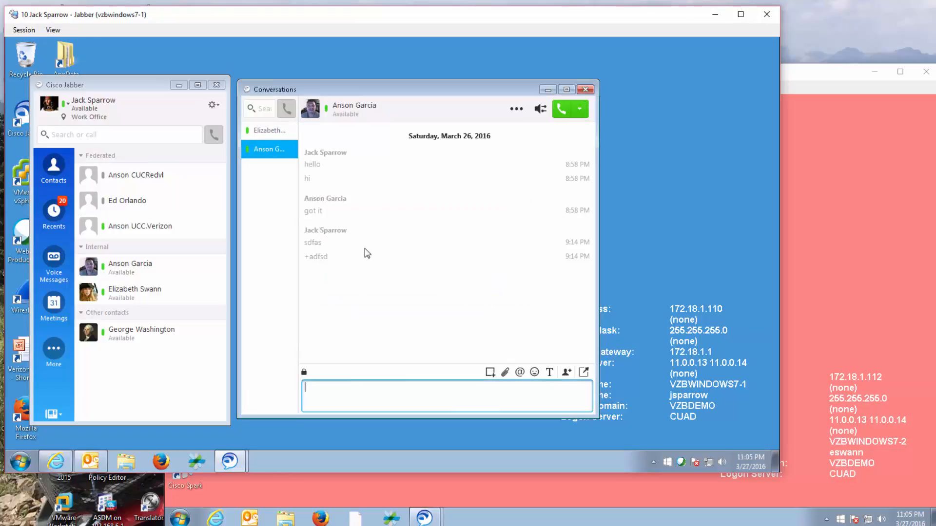
- Exit and relaunch Cisco Jabber, and check both remembered conversations
click(212, 105)
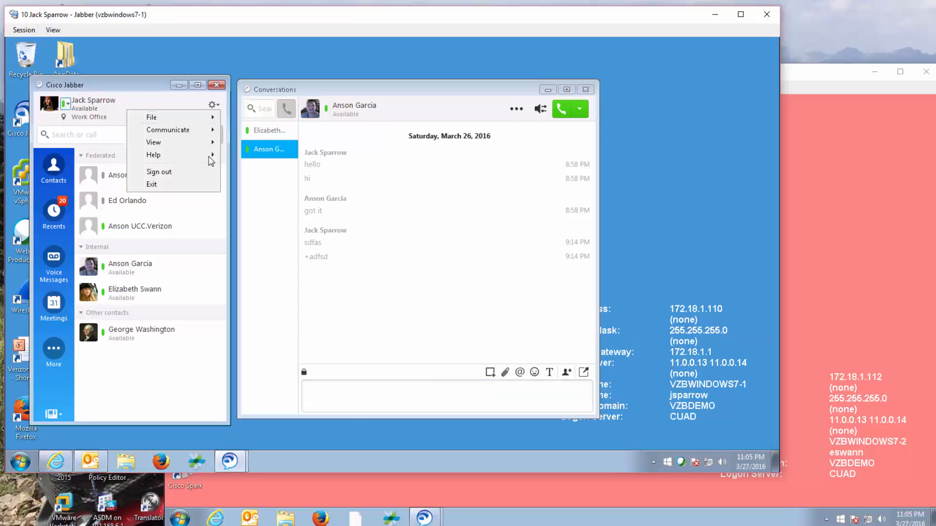
click(181, 186)
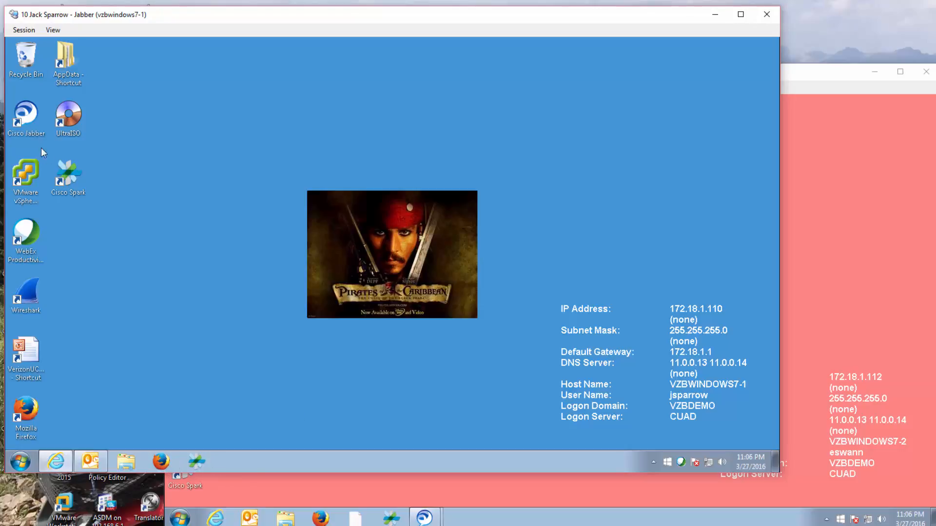
double_click(27, 117)
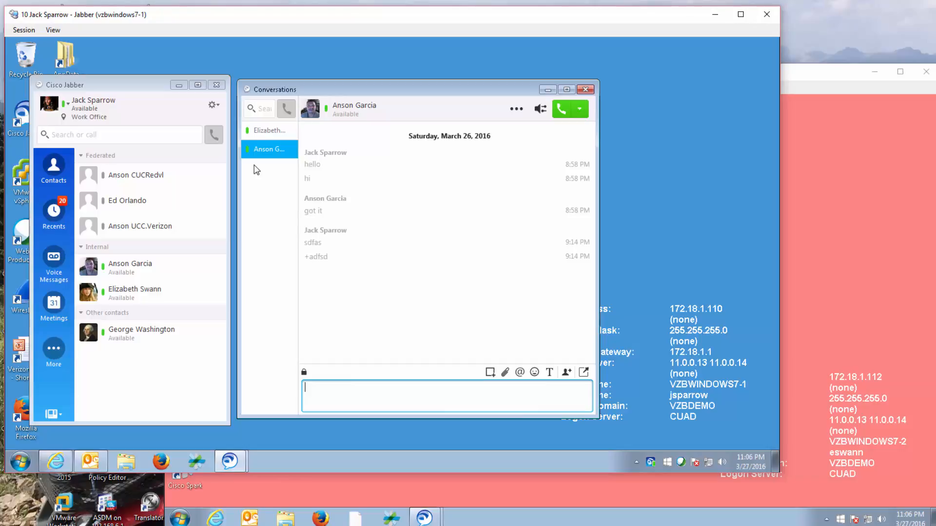
click(263, 130)
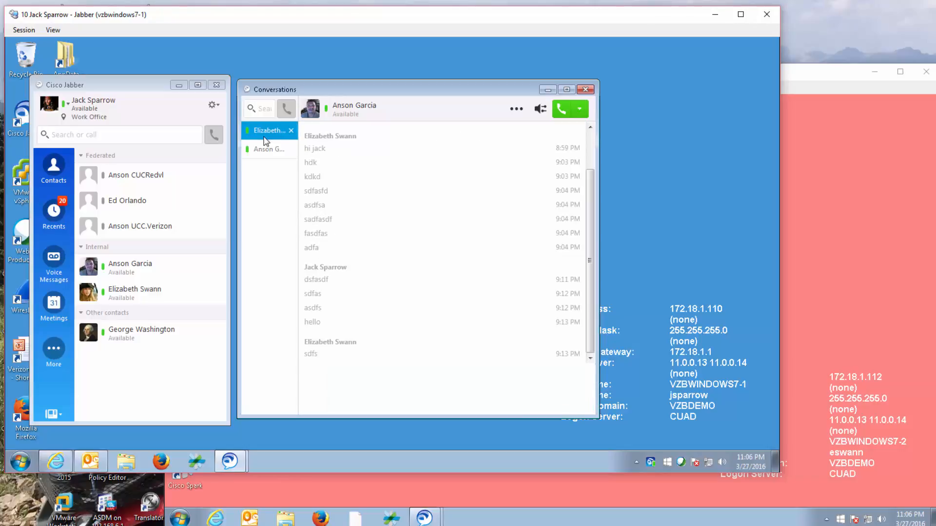
click(265, 149)
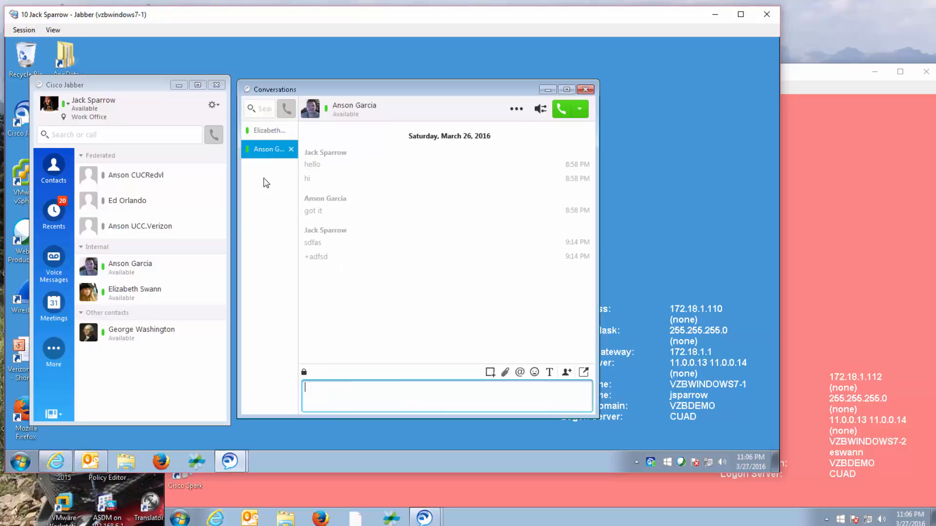
- Open the Jabber options and examine the General and Chats settings
click(213, 105)
mouse_move(206, 118)
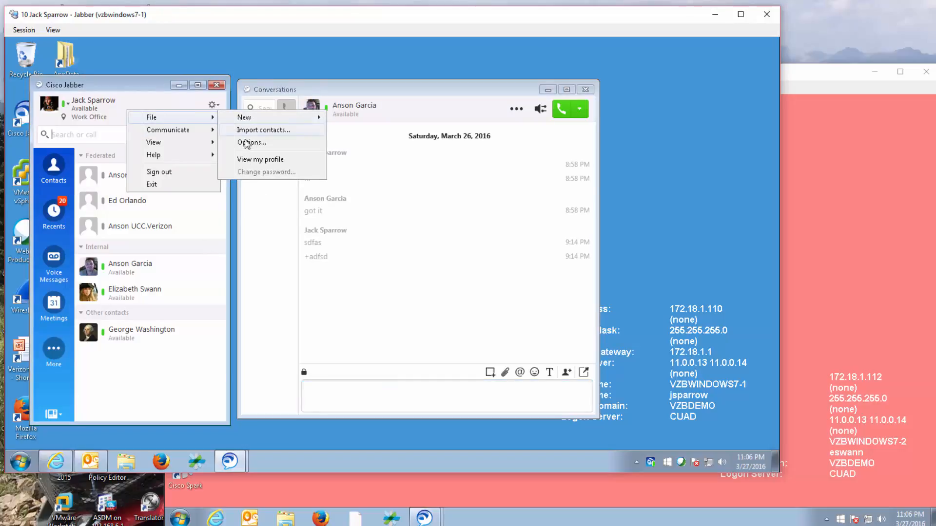
click(251, 143)
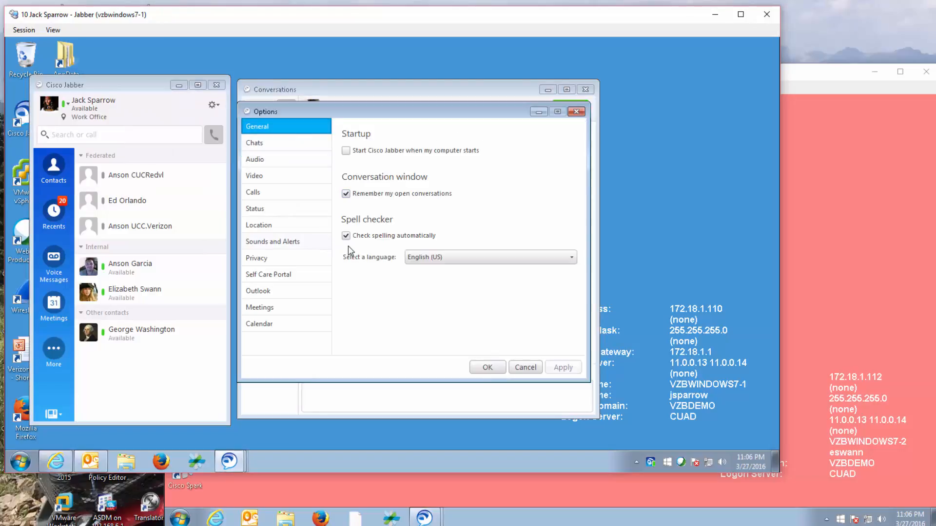
click(283, 146)
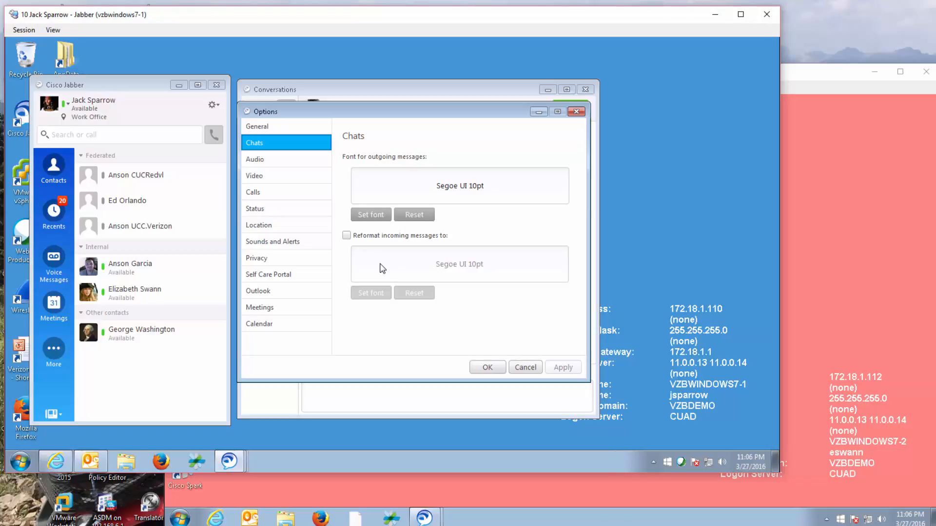
- Review the ringer, speaker and microphone device choices in the Audio options and slightly lower the microphone volume
click(285, 160)
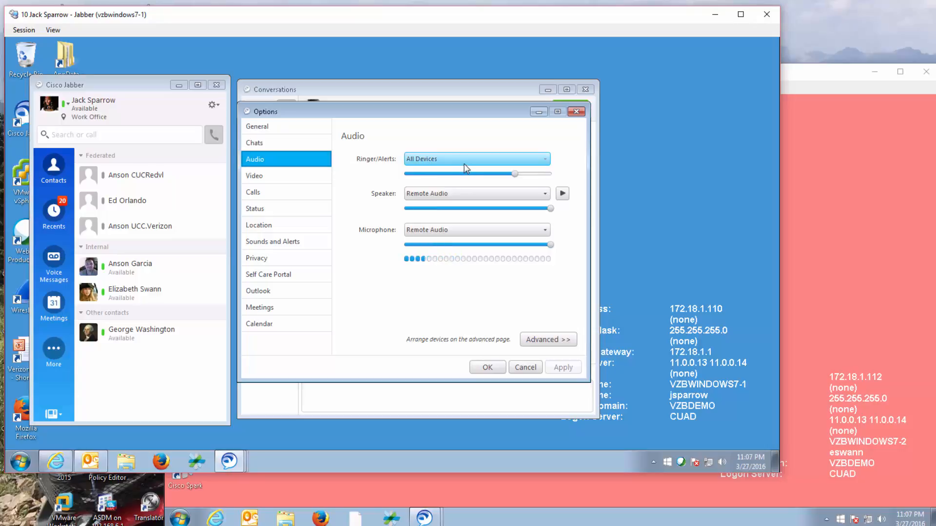
click(463, 194)
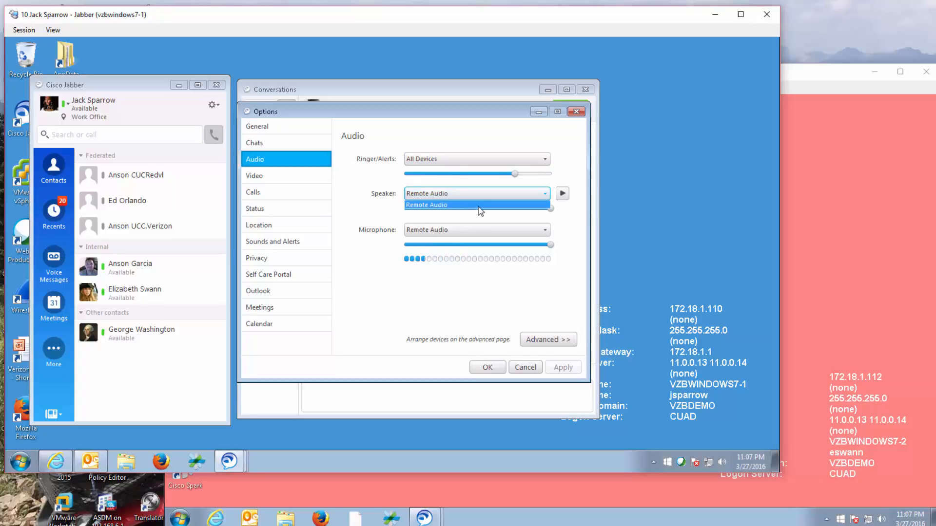
click(464, 230)
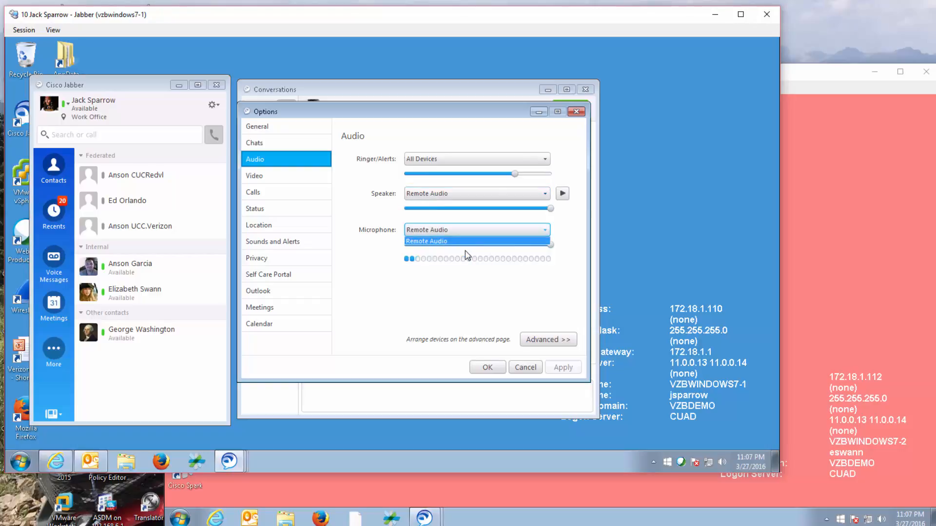
click(485, 231)
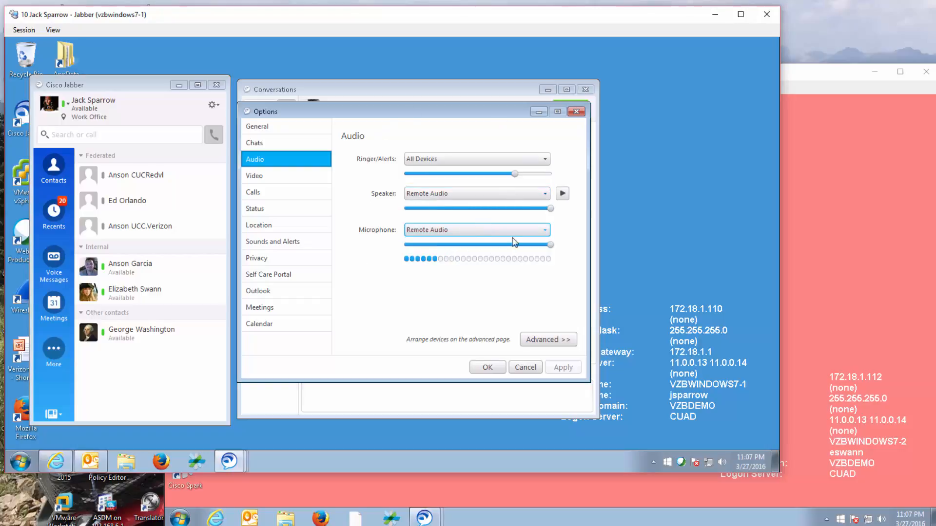
click(454, 194)
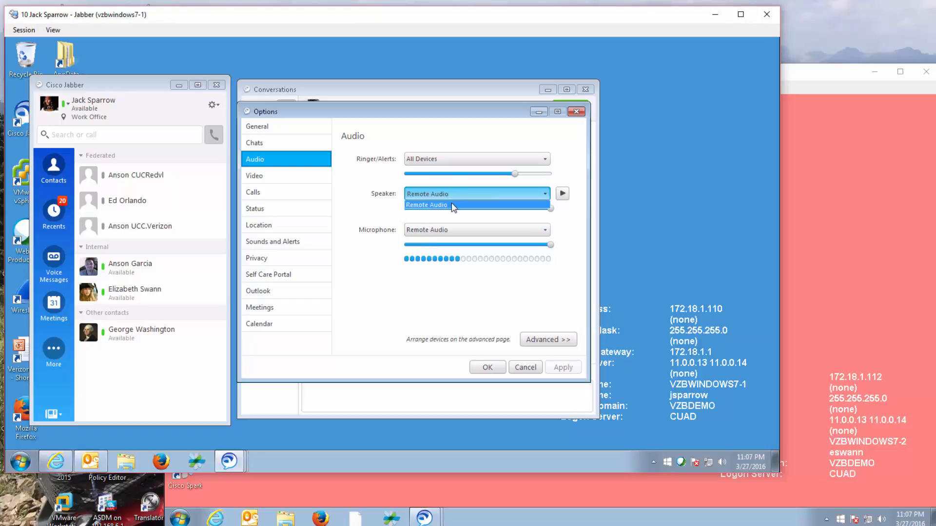
click(450, 229)
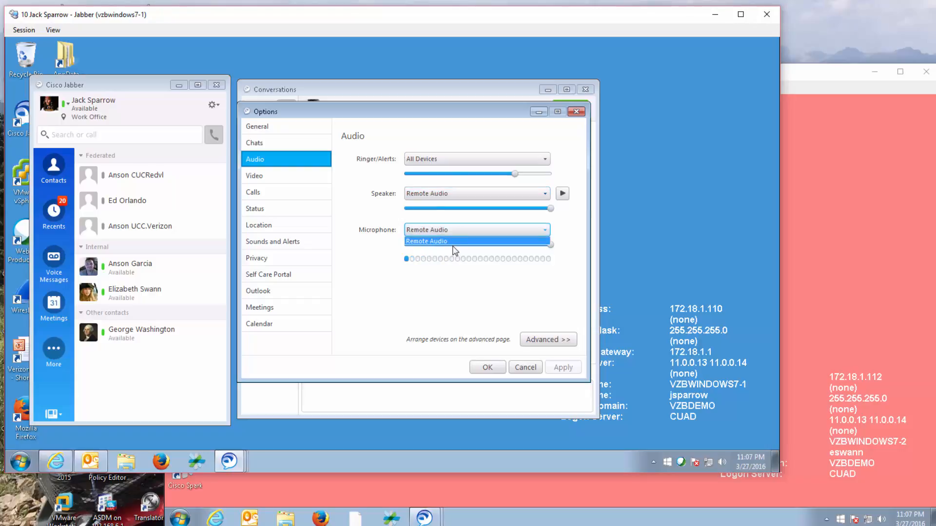
click(444, 242)
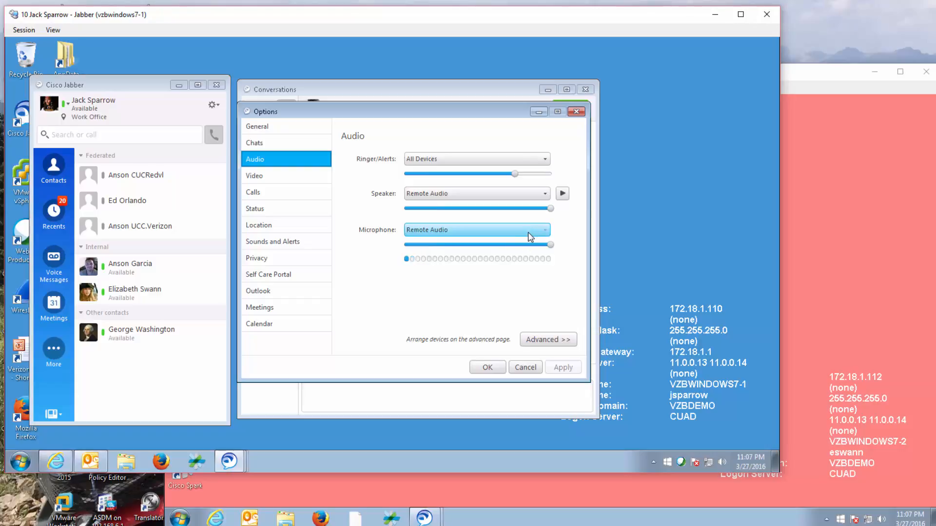
click(502, 194)
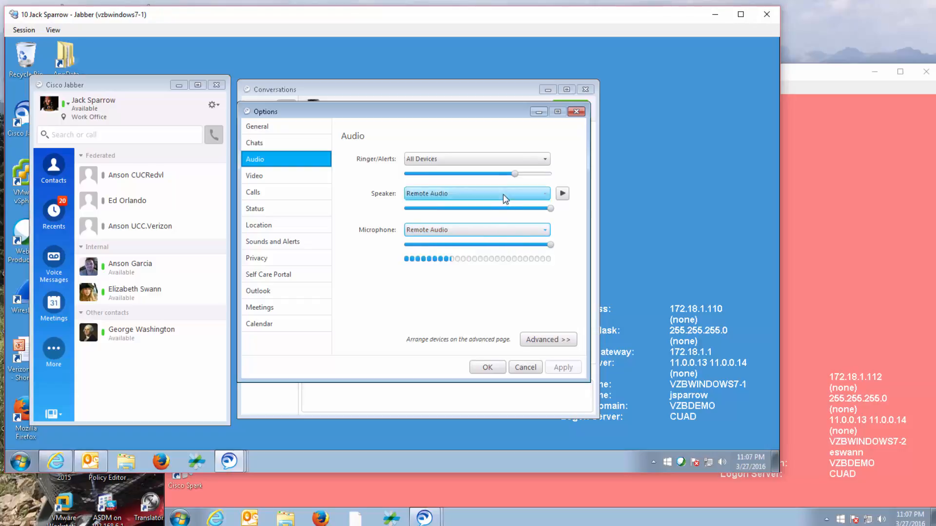
click(367, 190)
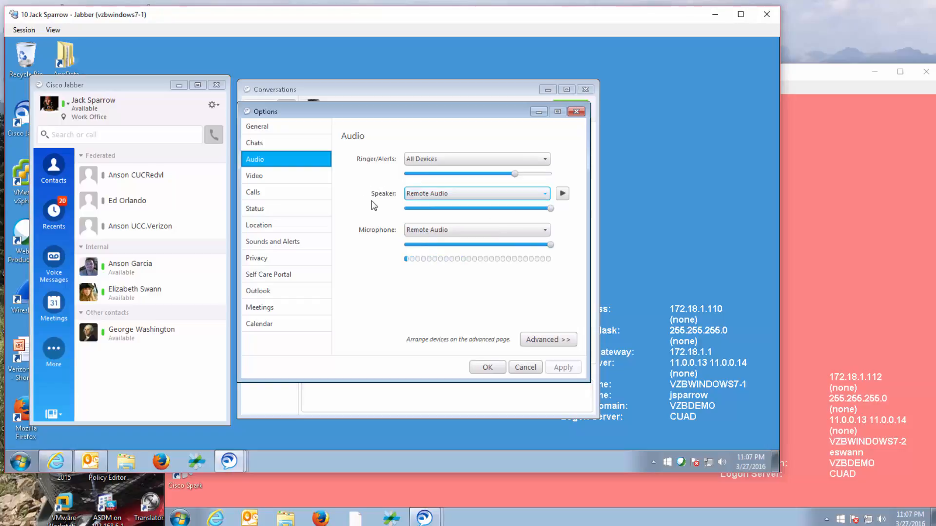
click(461, 159)
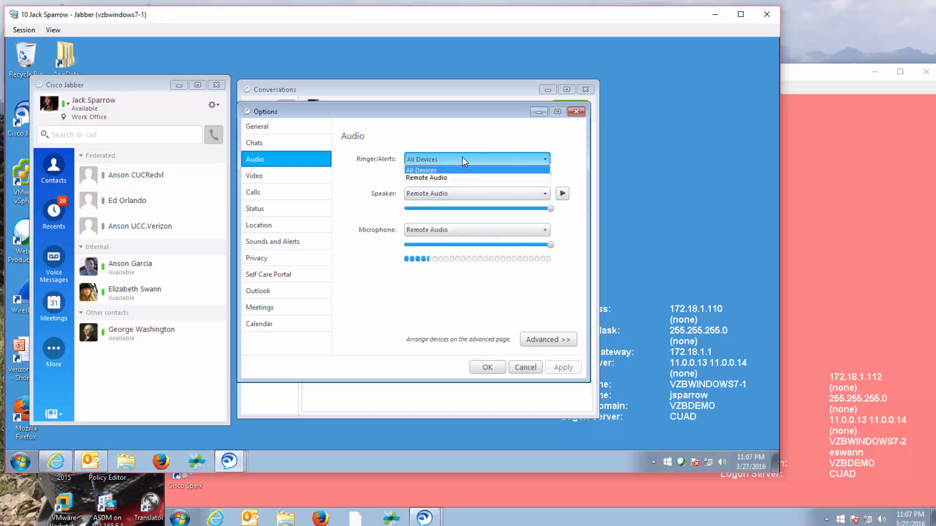
click(438, 145)
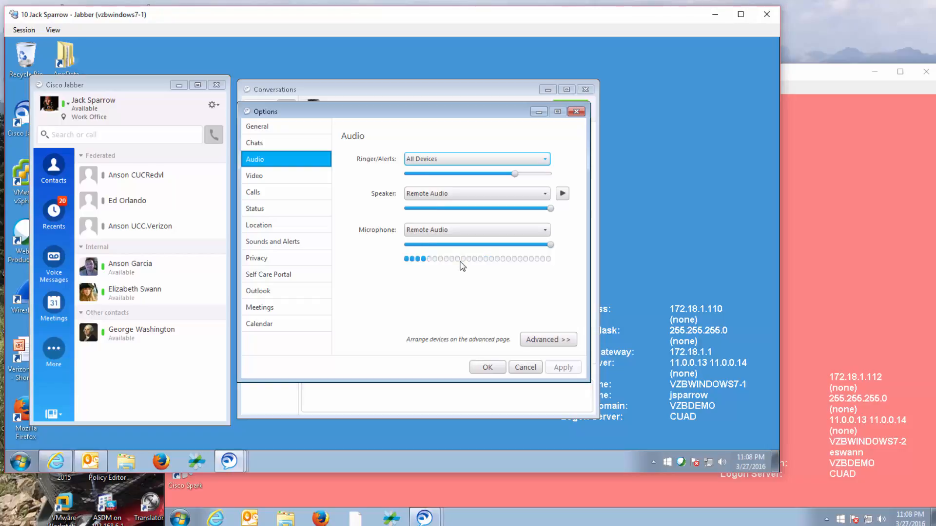
mouse_move(550, 245)
mouse_down()
mouse_move(449, 254)
mouse_move(555, 251)
mouse_up()
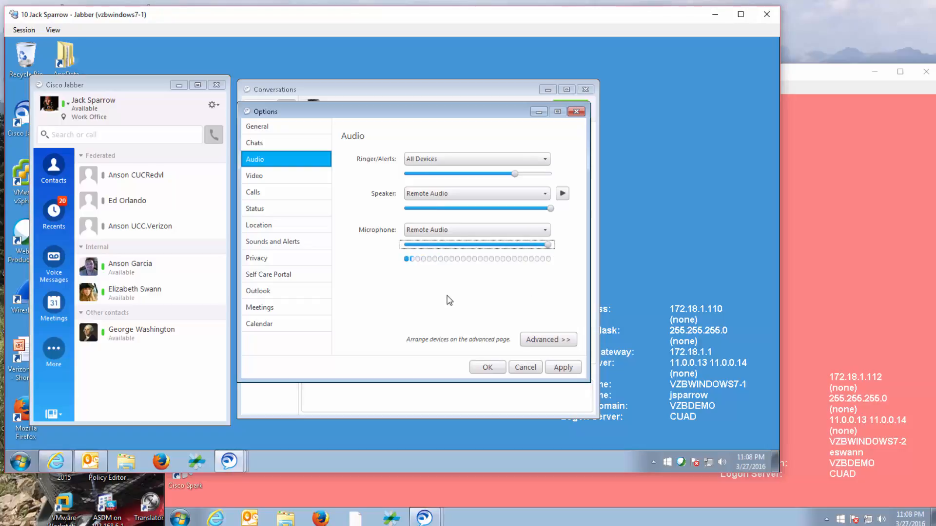
- Select VirtualCamera as the camera in the Video options
click(300, 181)
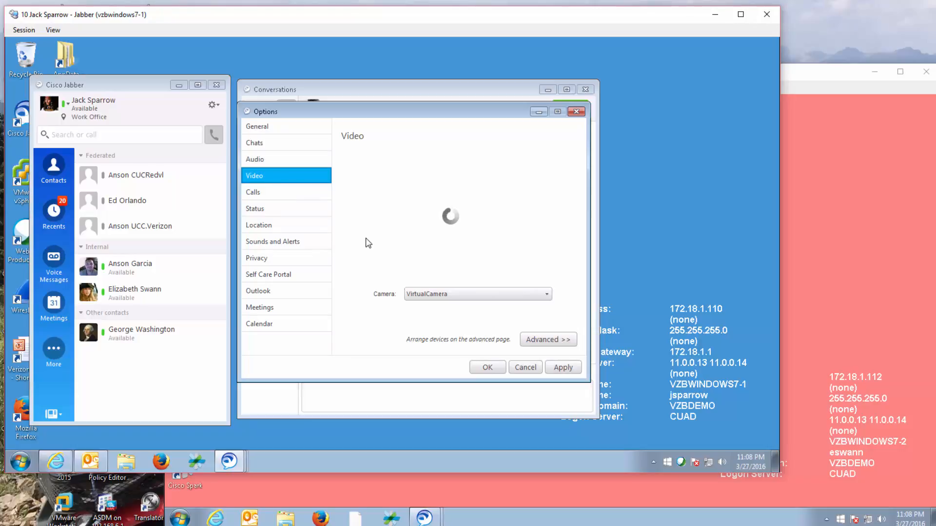
click(497, 295)
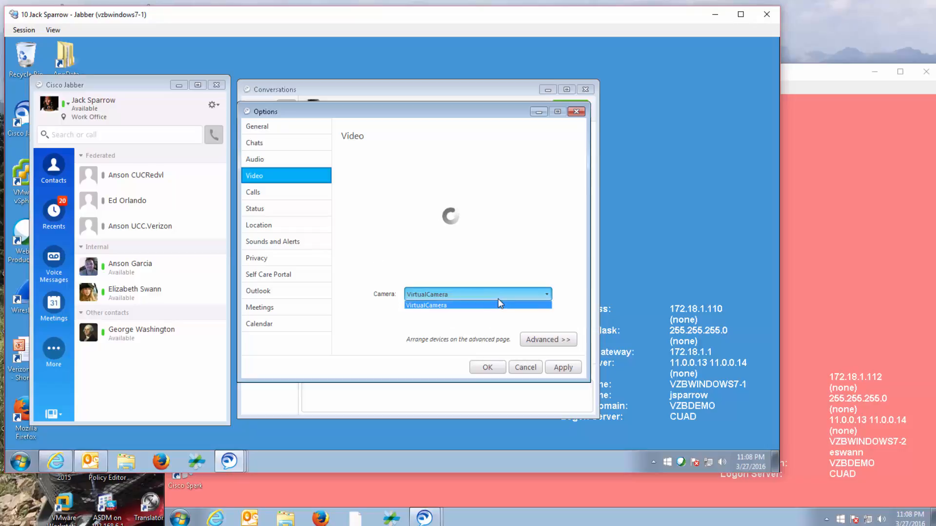
click(467, 304)
- Examine the Calls and Status options, trying the Away inactivity time adjustment and leaving it at 15 minutes
click(293, 198)
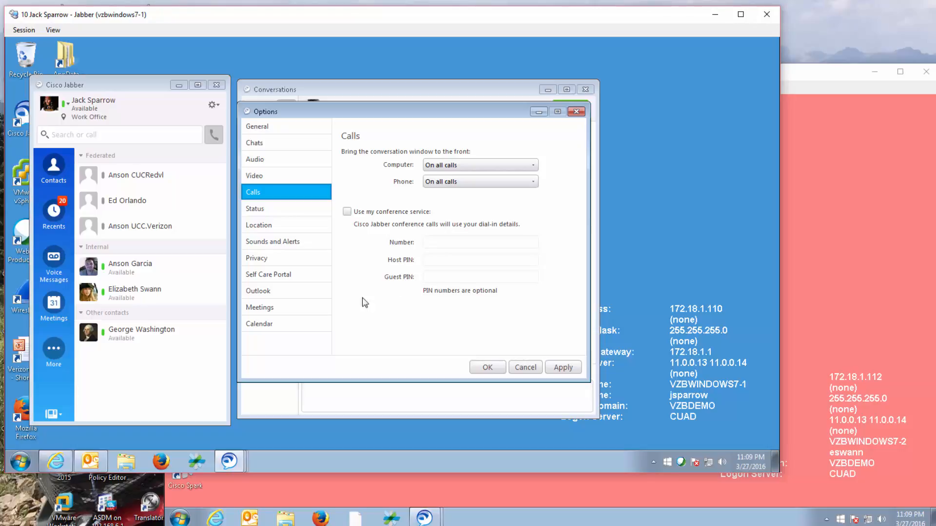
mouse_move(144, 336)
click(296, 210)
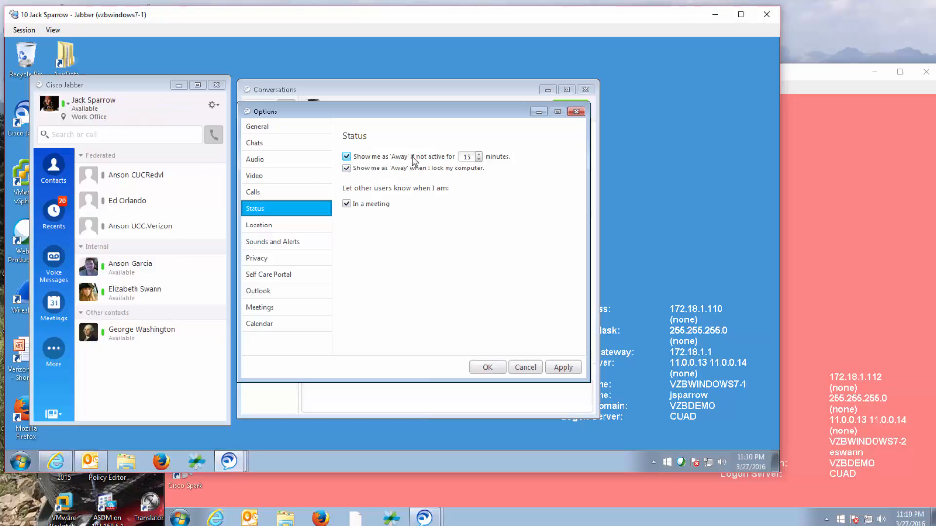
click(479, 159)
click(480, 154)
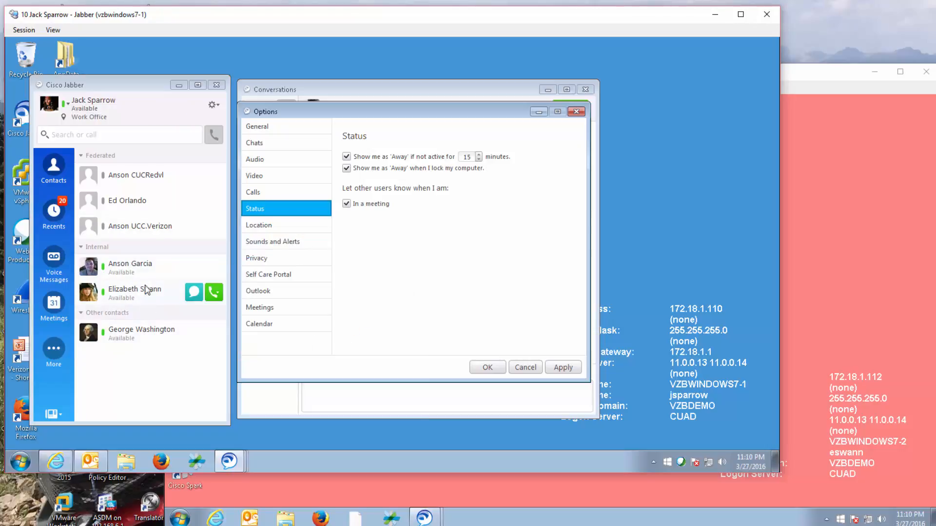
- Display the Location options and select the Home Office and Work Office entries in turn
click(265, 228)
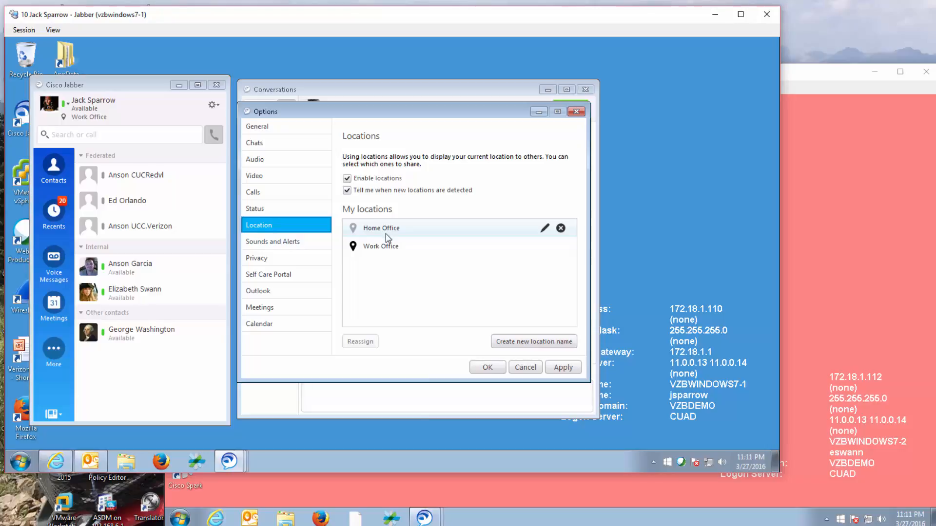
click(388, 248)
click(397, 228)
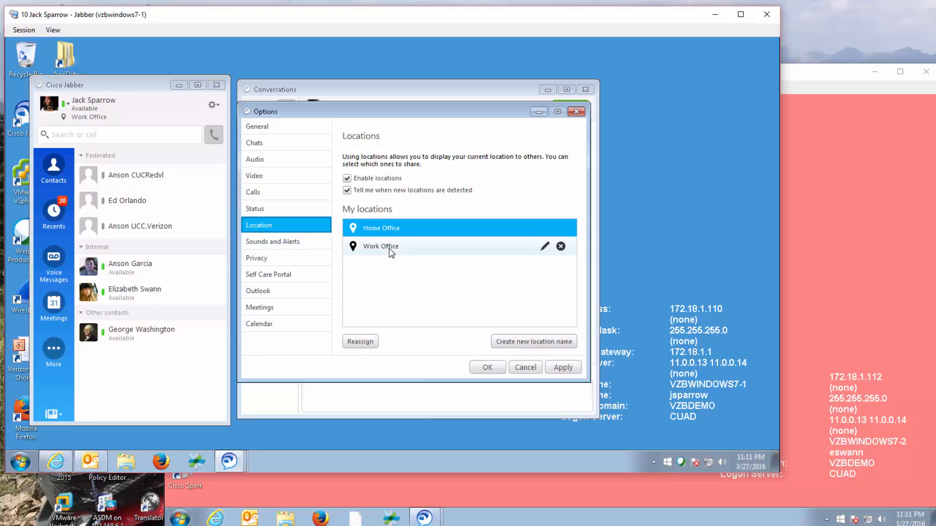
click(396, 246)
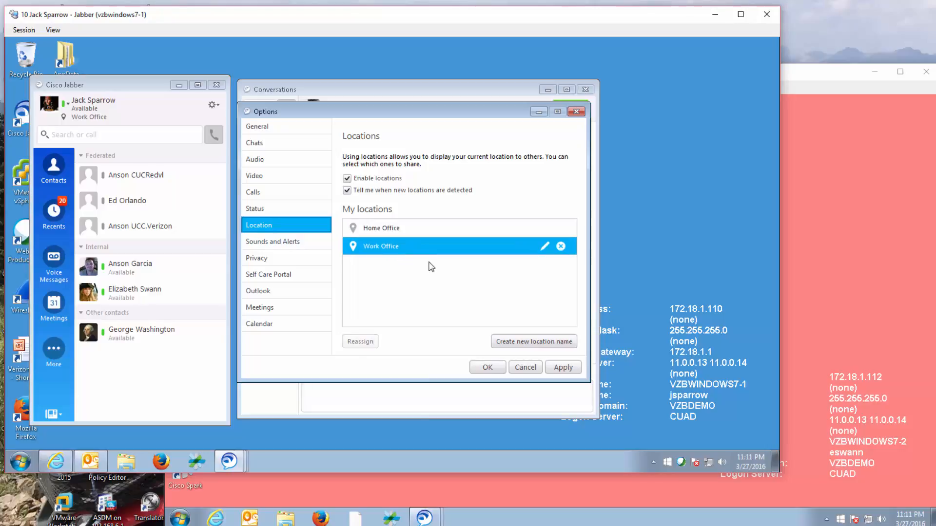
- View the Work Office location's editable details without saving, and select the Home Office location
mouse_move(475, 254)
click(544, 248)
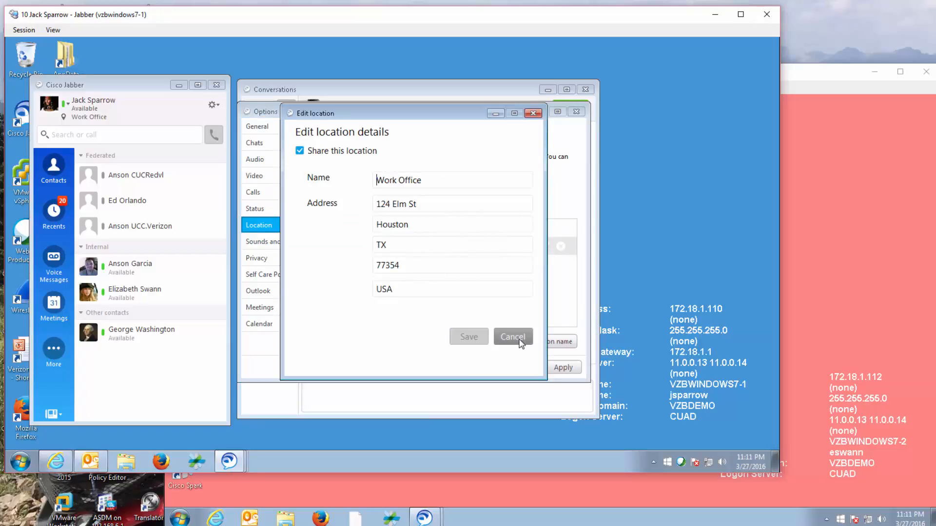
drag(439, 187, 337, 175)
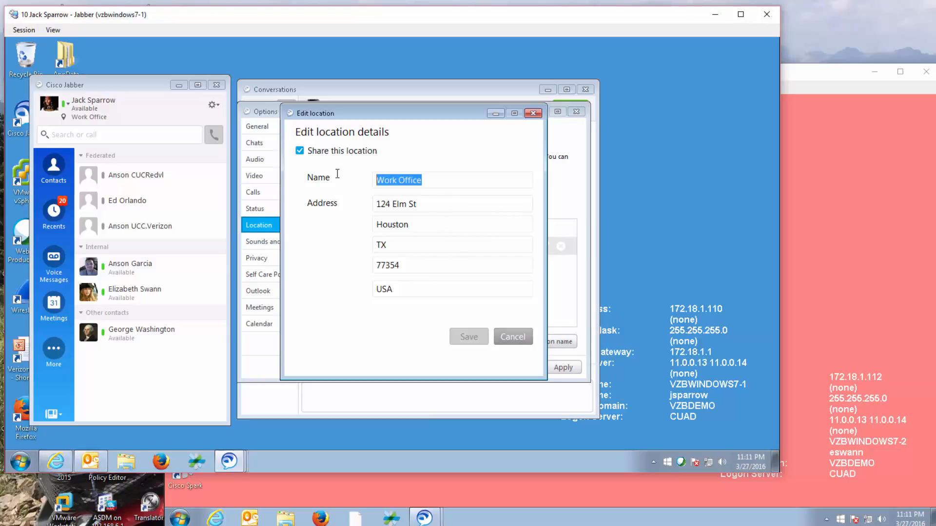
click(513, 339)
click(412, 235)
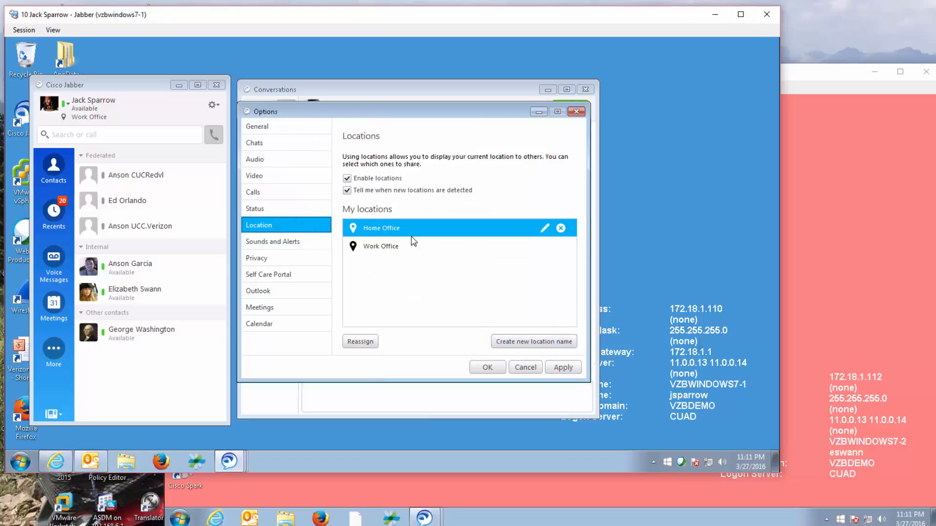
- View the sharing choices for the current location and the available presence statuses without changing either
click(63, 117)
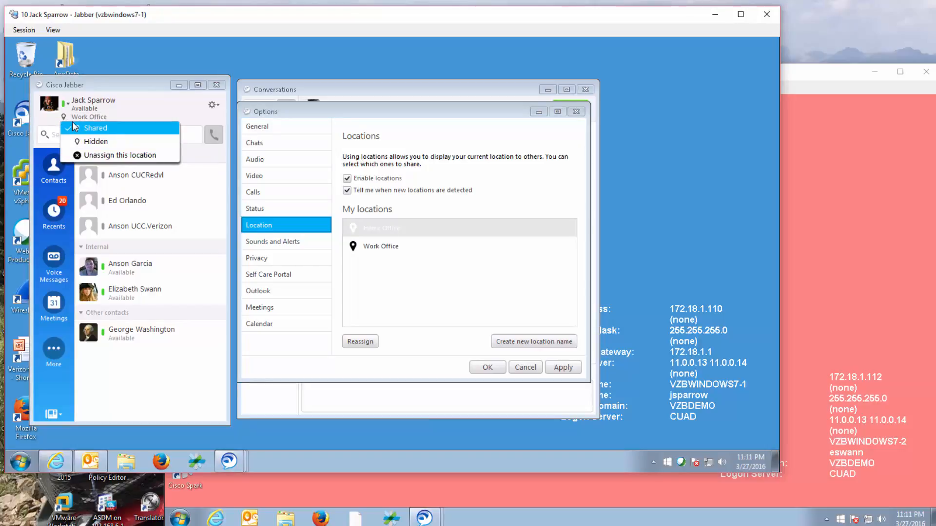
click(74, 127)
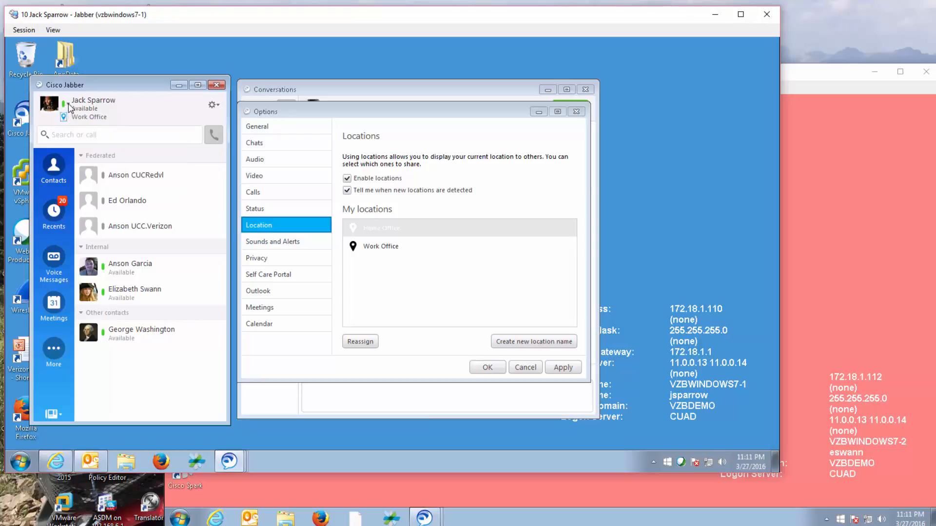
click(67, 105)
click(139, 101)
- Examine the Home Office and Work Office entries under My locations by selecting them alternately, comparing them with the status and location choices
click(396, 252)
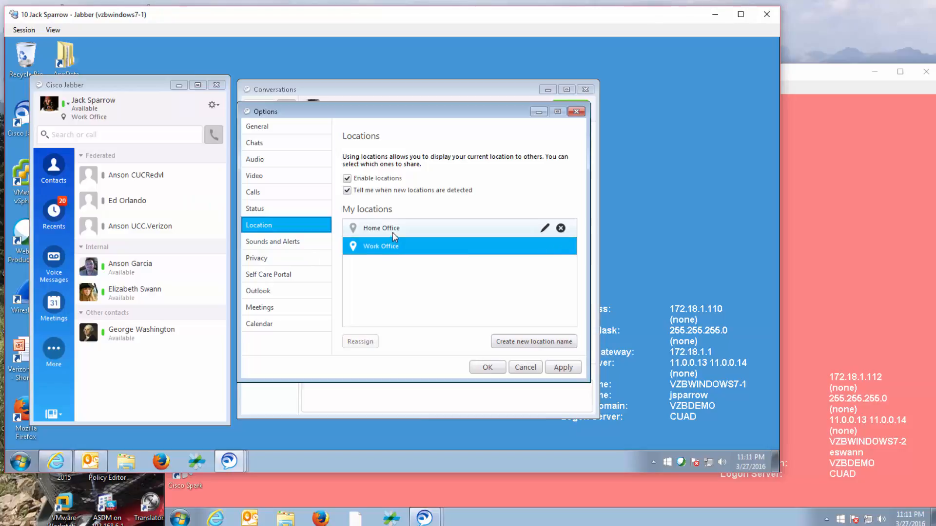
click(392, 233)
click(393, 246)
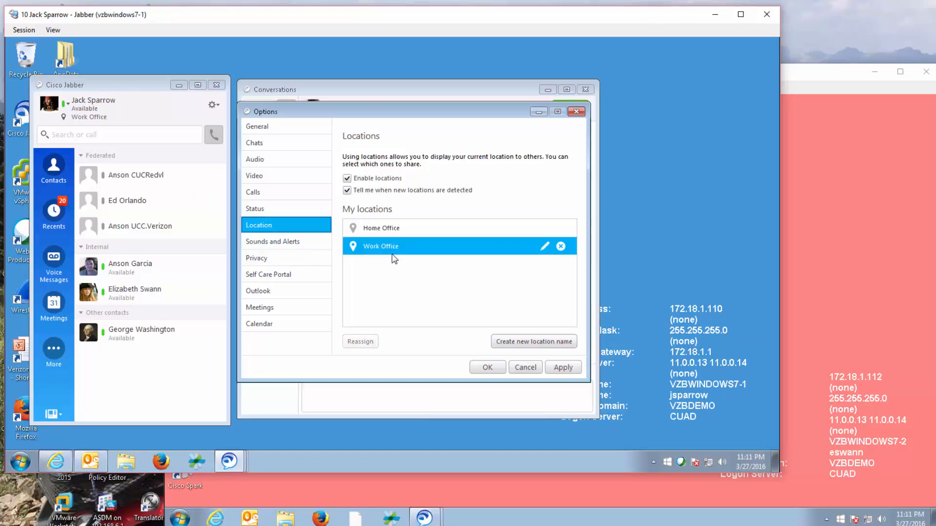
click(68, 104)
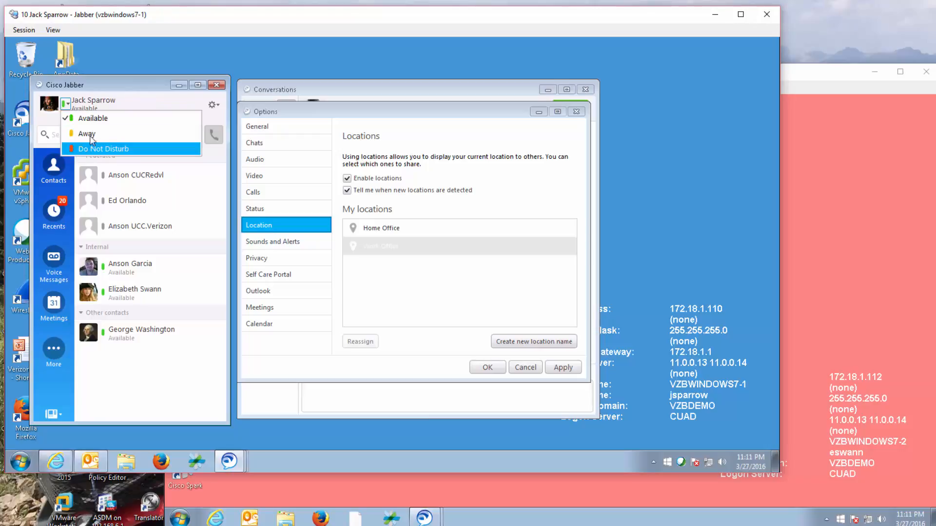
click(403, 230)
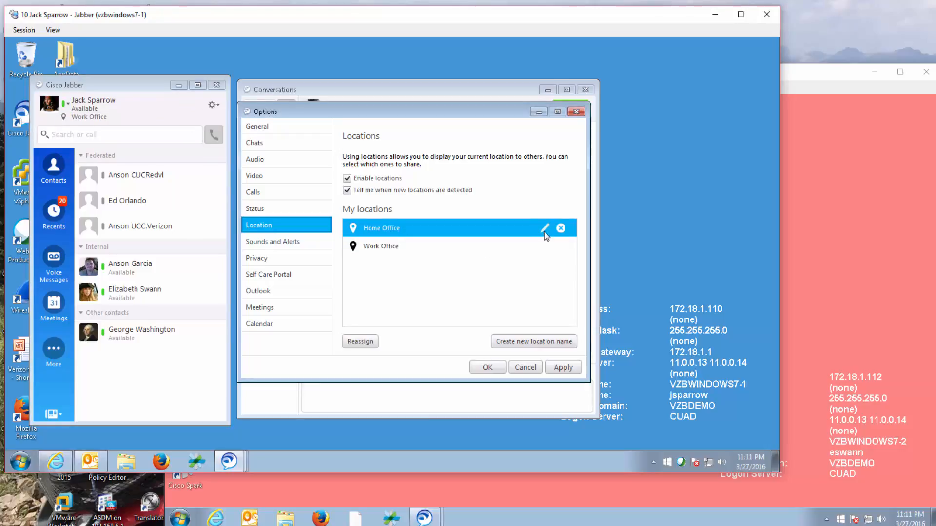
click(463, 248)
click(402, 233)
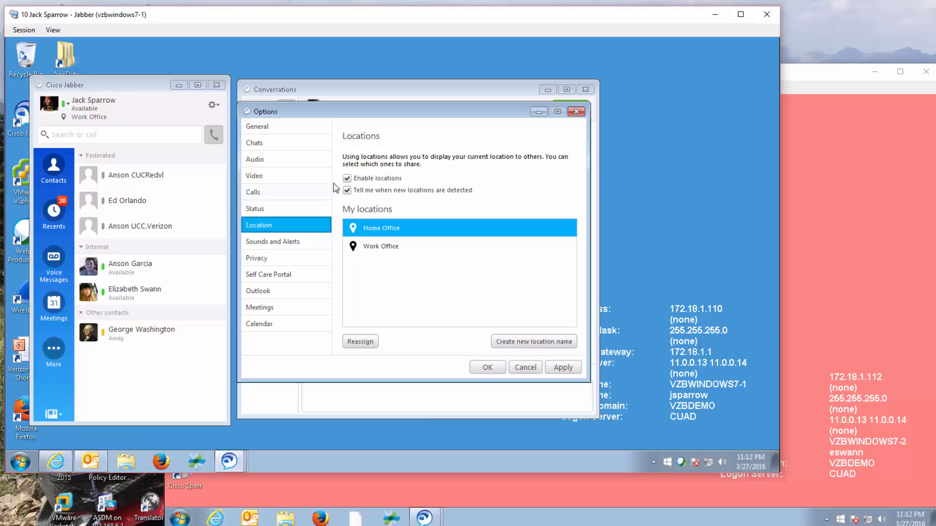
click(402, 246)
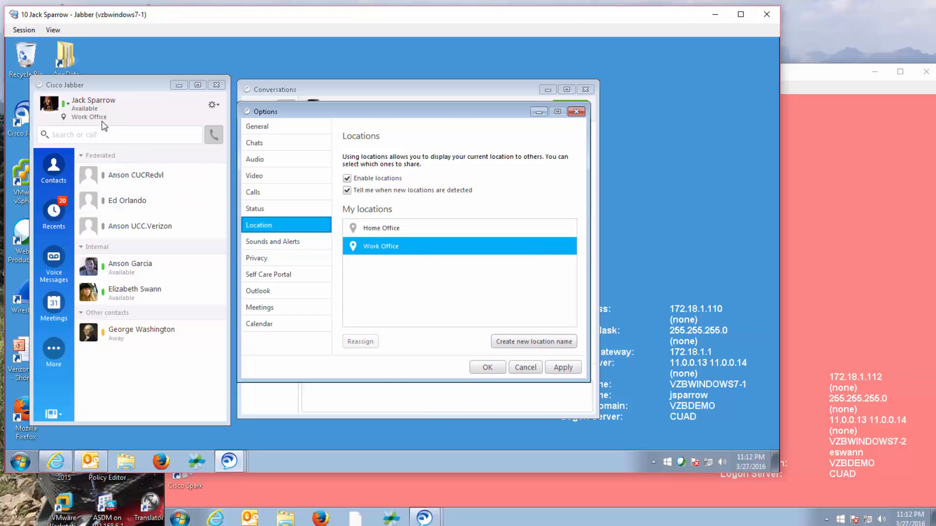
click(80, 122)
- Display the Sounds and Alerts options, and show the group actions for both Internal contacts in the second remote session
click(305, 246)
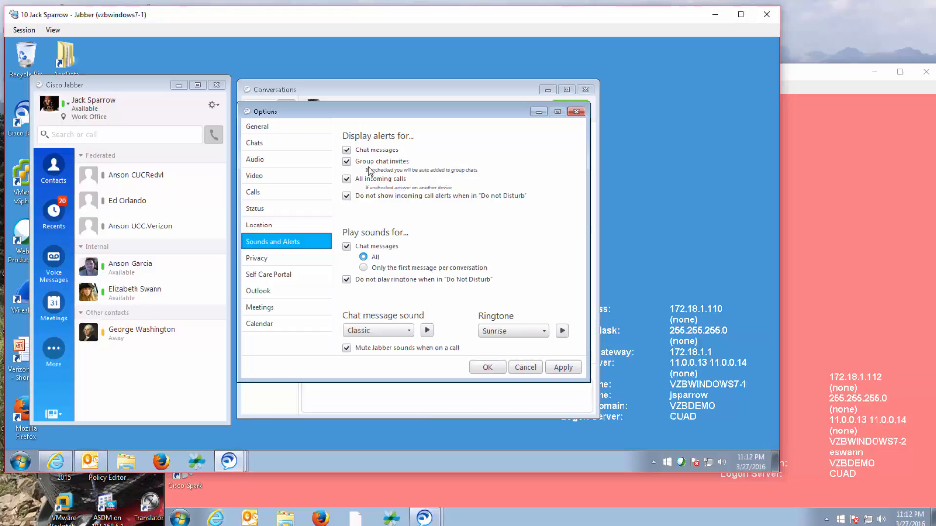
click(845, 218)
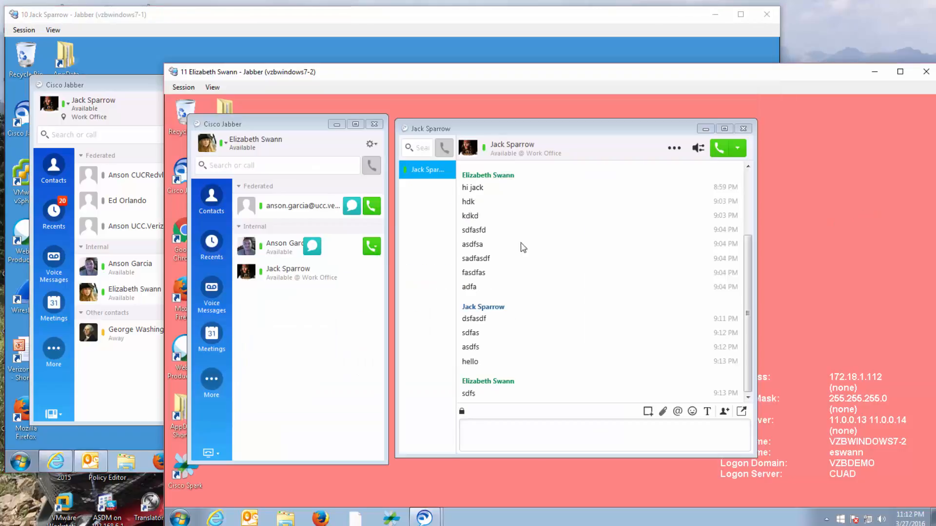
click(297, 252)
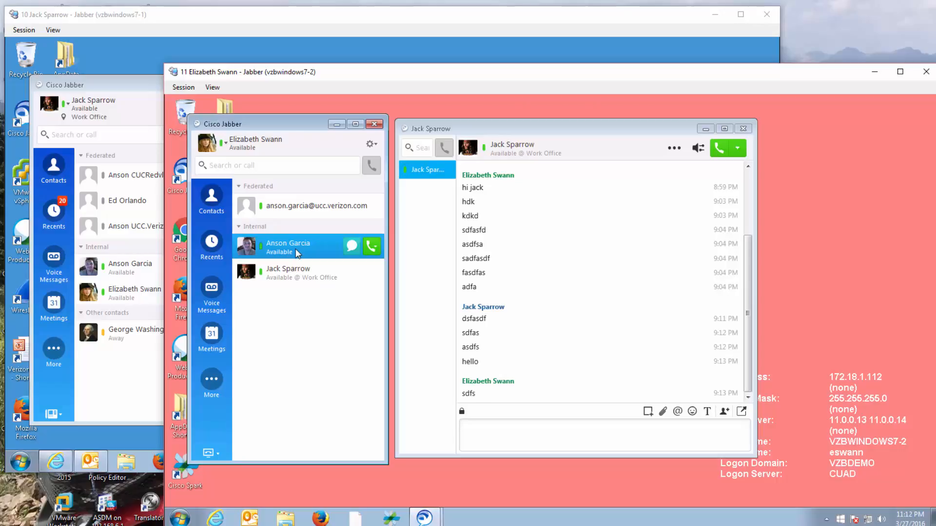
ctrl+click(304, 274)
right_click(312, 276)
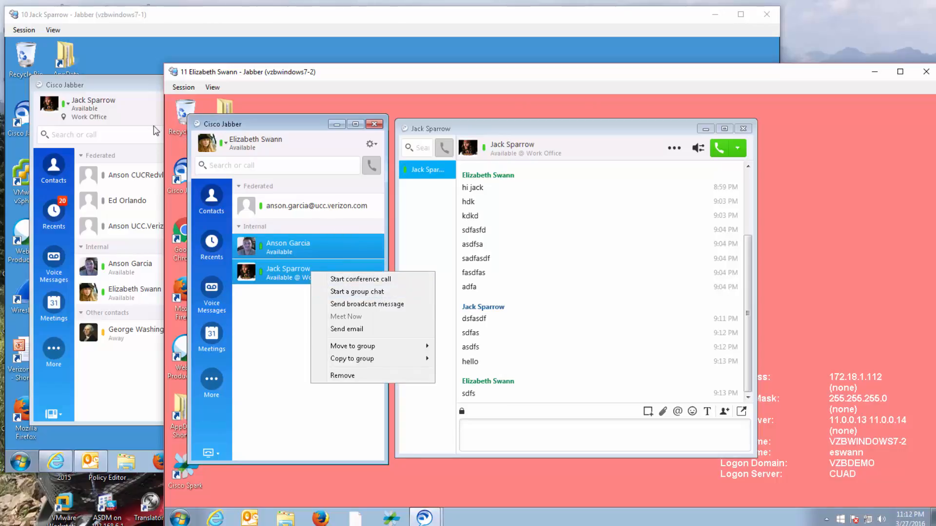
- Return to the first remote session and try turning off alerts for group chat invites, restoring them again
click(139, 88)
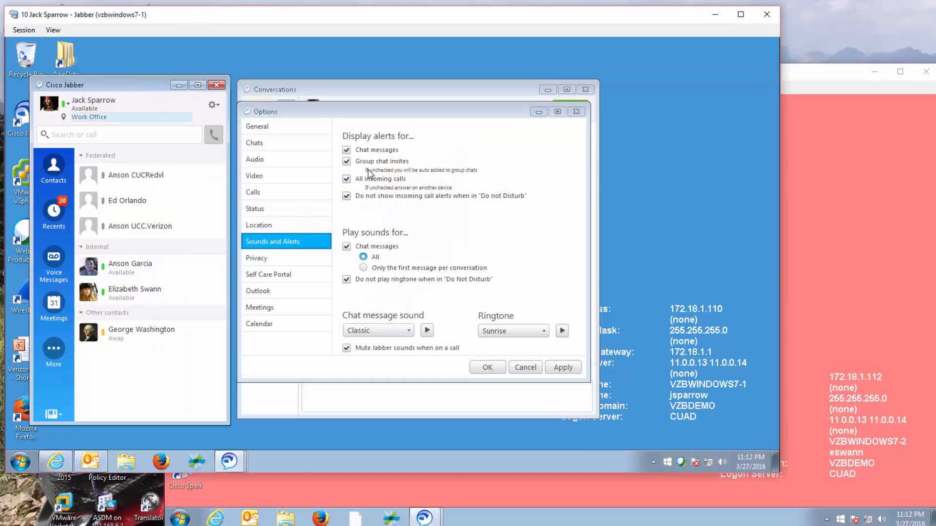
click(349, 163)
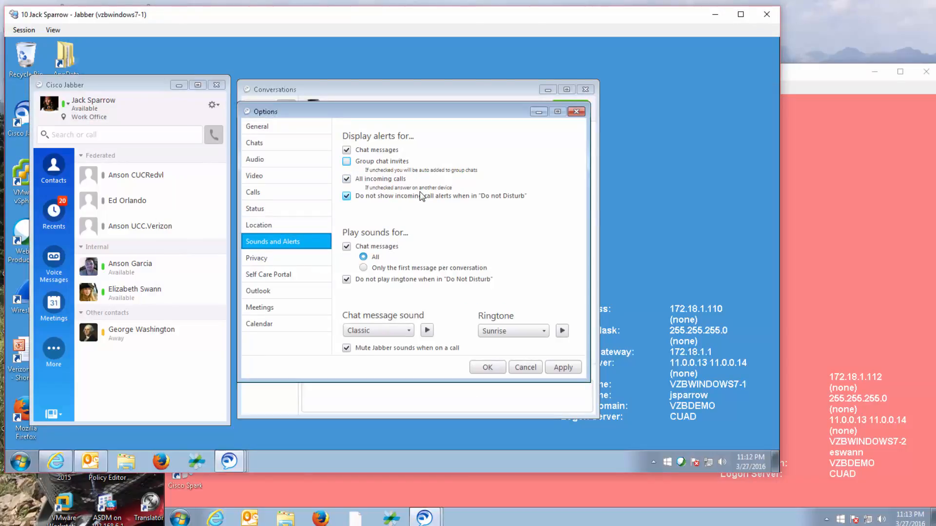
click(347, 162)
- Set the availability status to Do Not Disturb
click(67, 105)
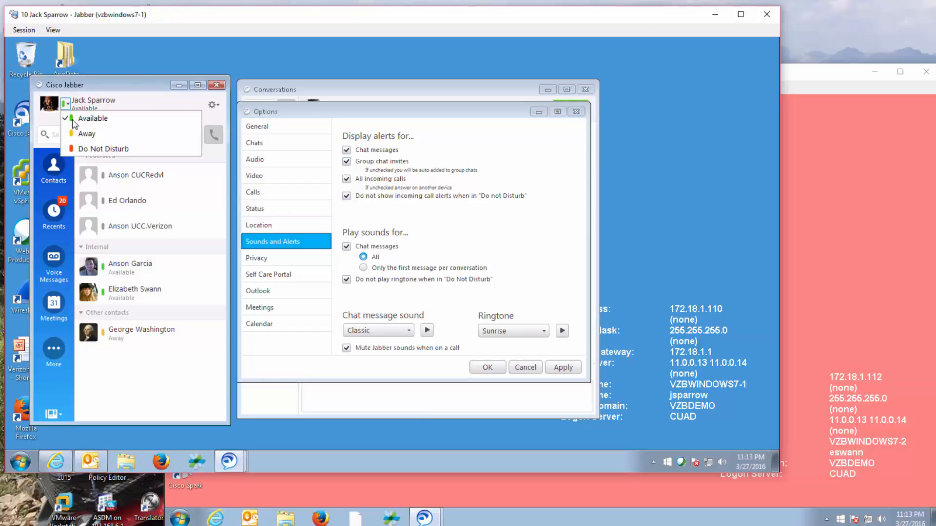
click(88, 148)
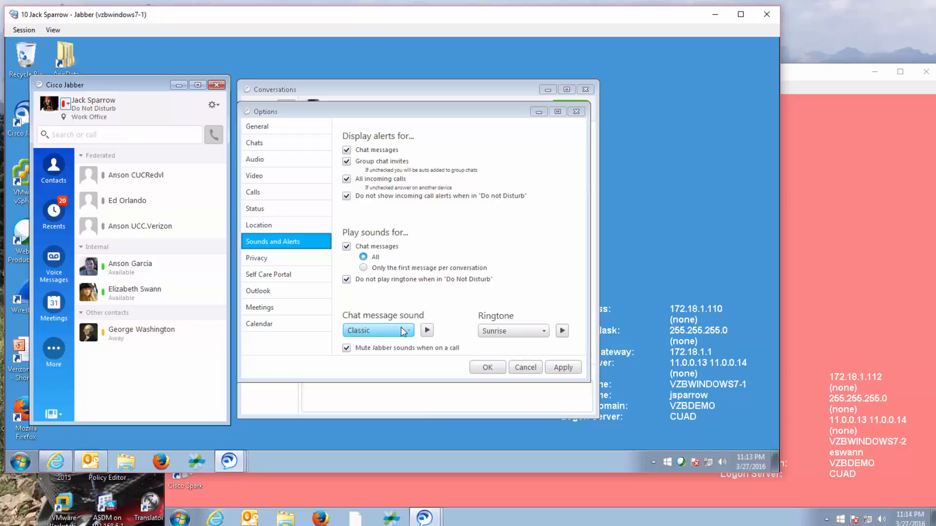
- Preview the Classic chat message sound and view the ringtone choices, closing the Options window without applying anything
click(426, 332)
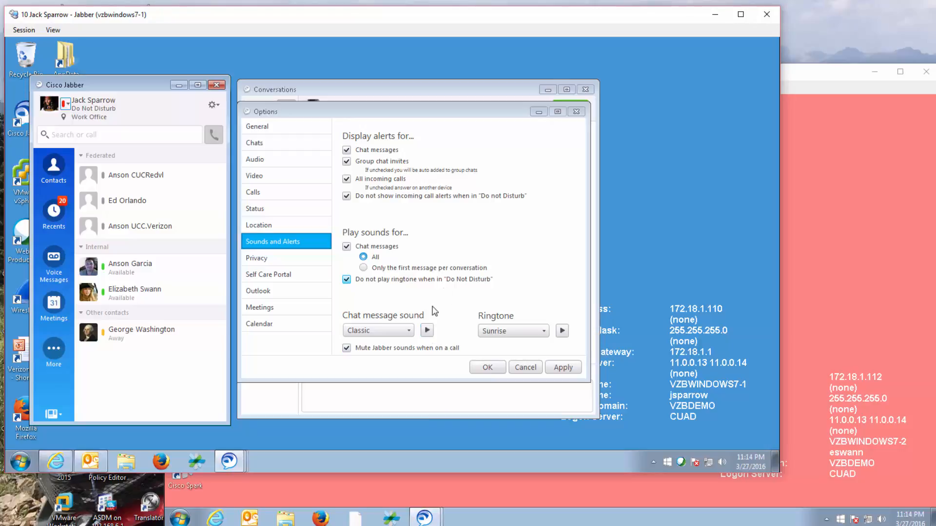
click(428, 333)
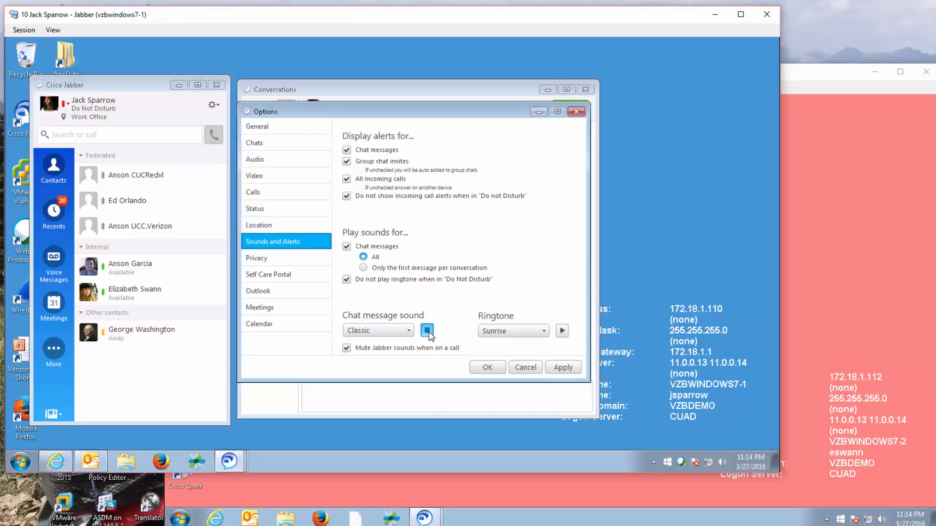
click(542, 332)
click(537, 282)
click(576, 113)
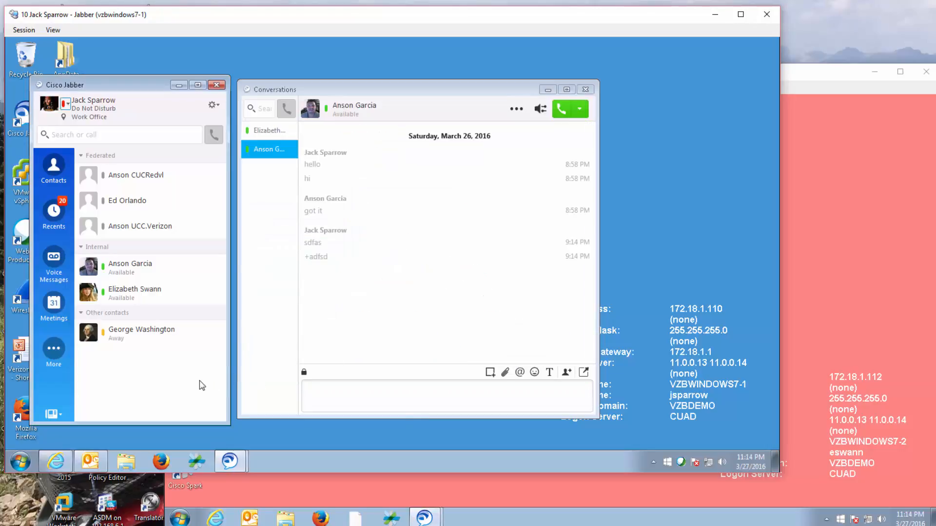
- Reopen the Options window and go through the Chats and Sounds and Alerts pages to the Privacy settings
click(362, 386)
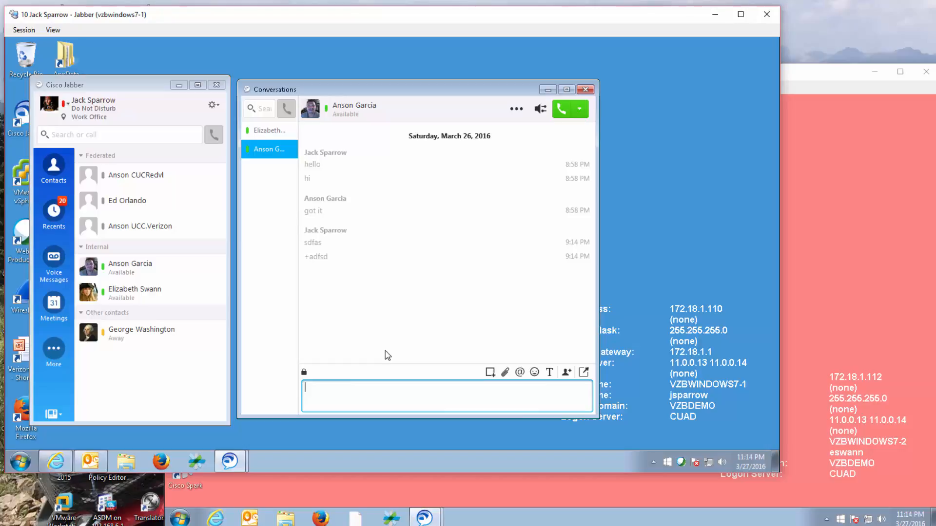
click(214, 106)
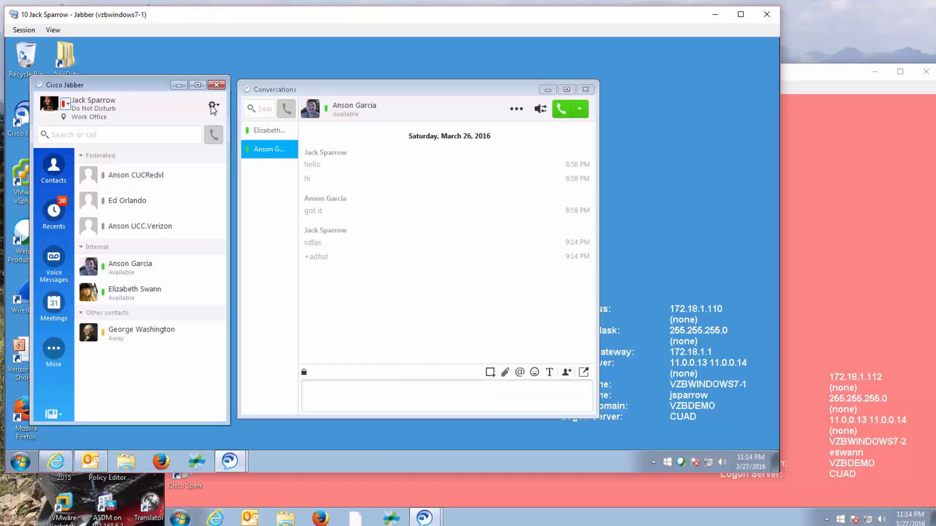
mouse_move(205, 117)
click(277, 144)
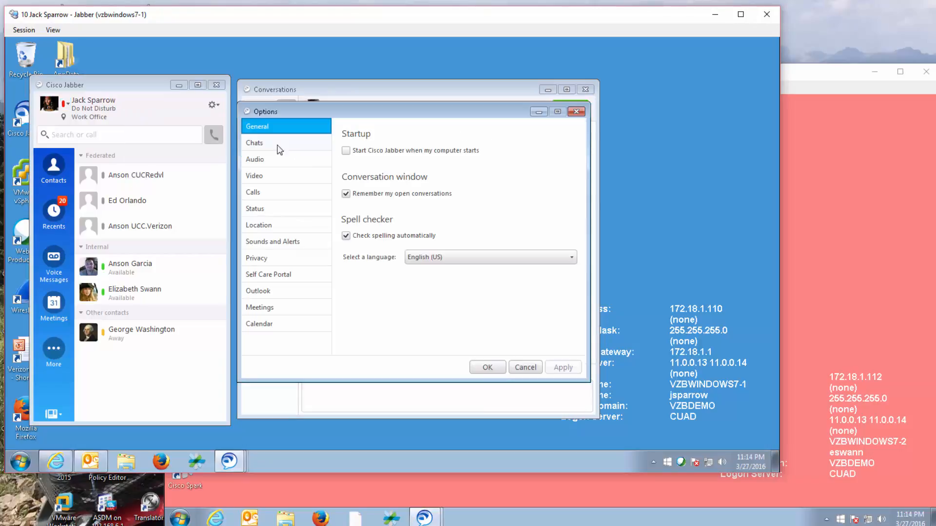
click(300, 243)
click(301, 261)
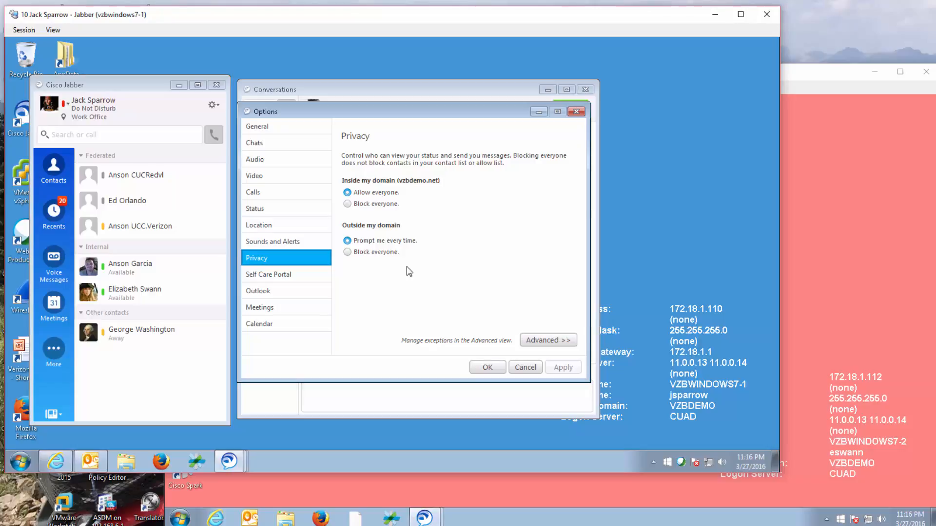
- Open the Self Care Portal sign-in page in the browser from the Options window, and minimize the browser
click(267, 276)
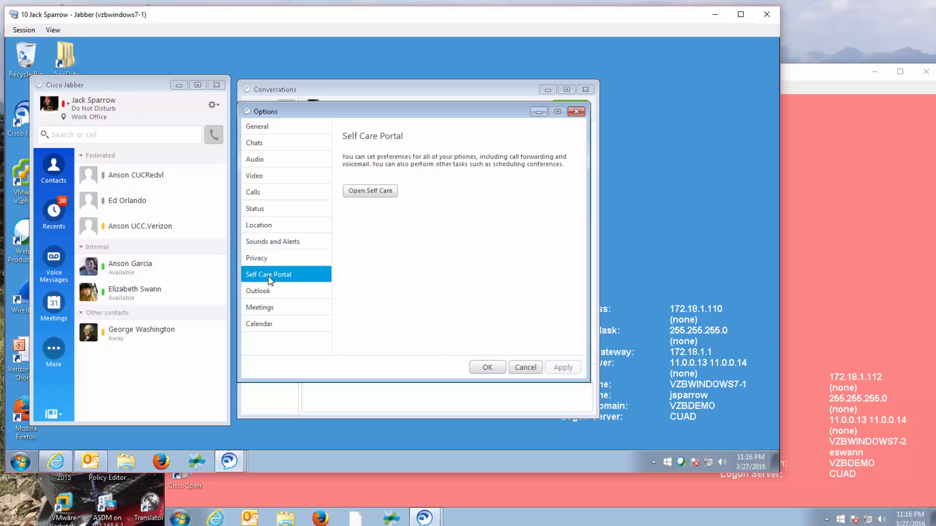
click(386, 195)
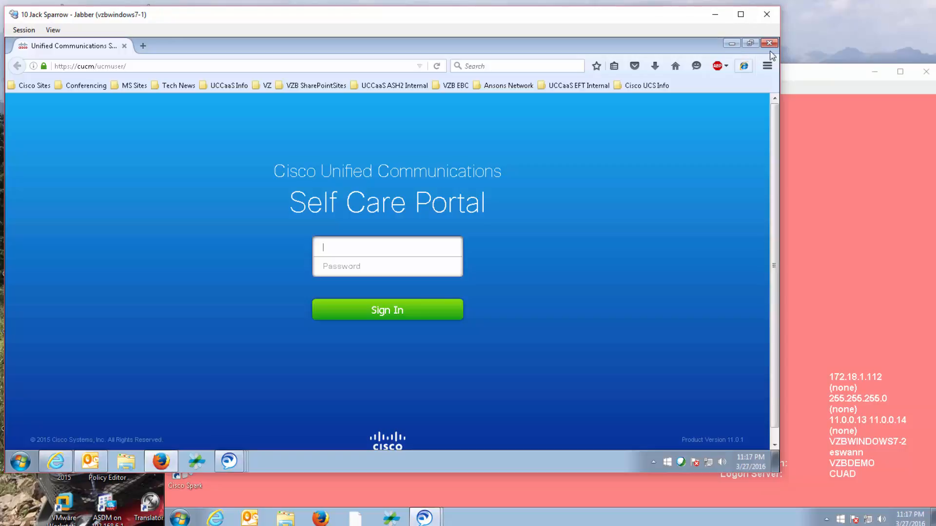
click(732, 43)
- Display the option for saving chats to Outlook, and switch to Microsoft Outlook to show the Cisco Jabber Chats folder
click(286, 292)
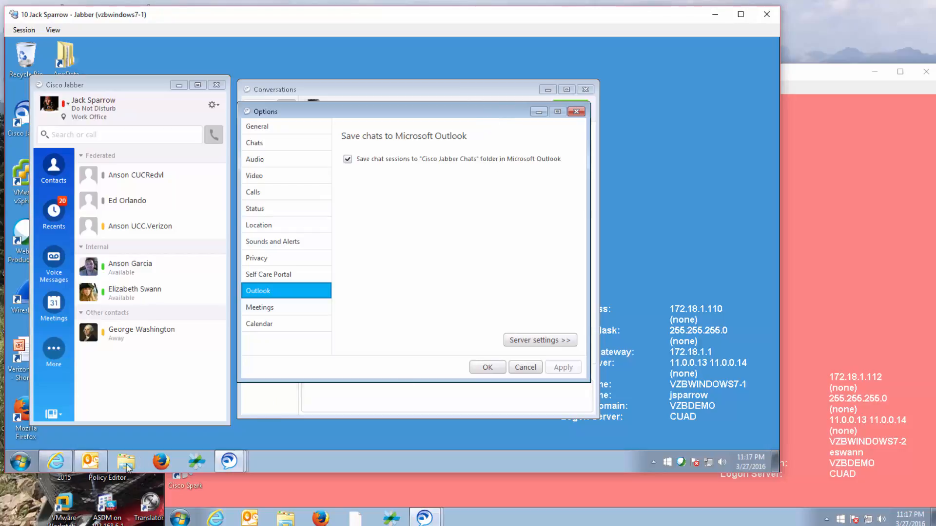
click(90, 461)
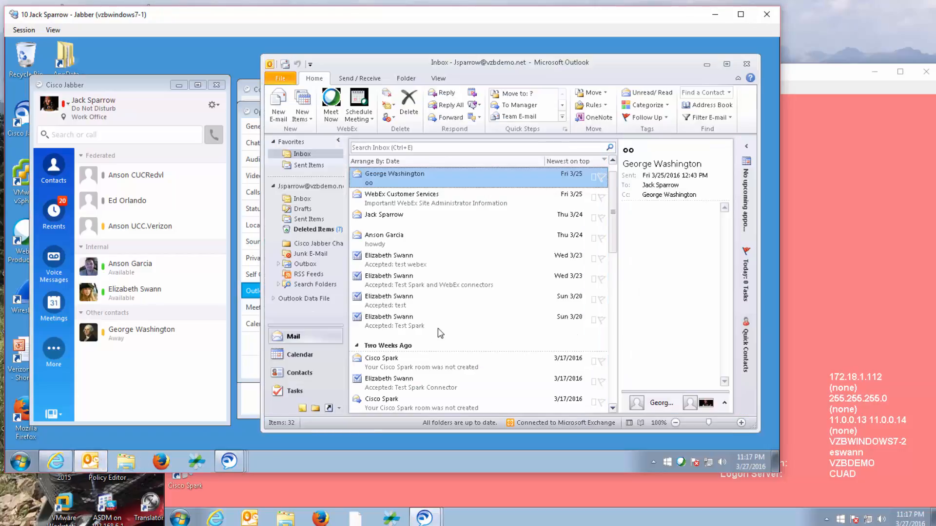
click(727, 64)
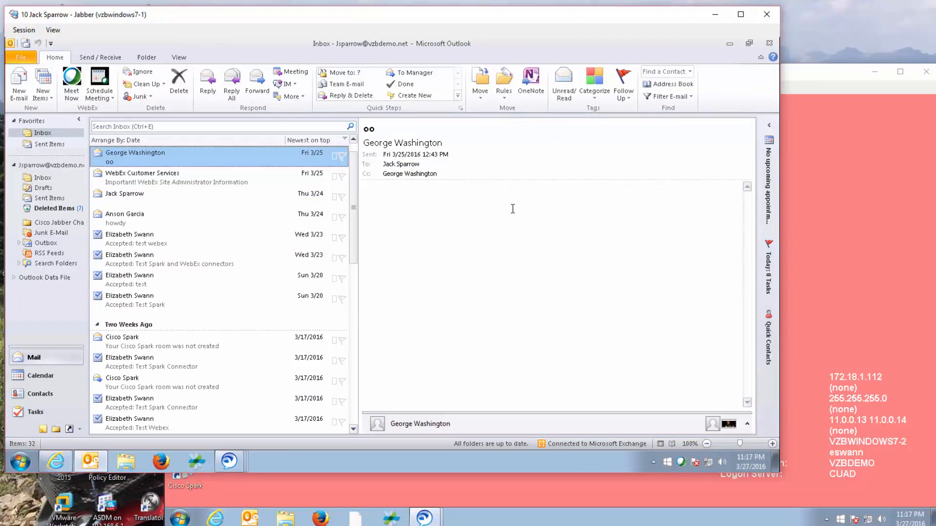
click(62, 224)
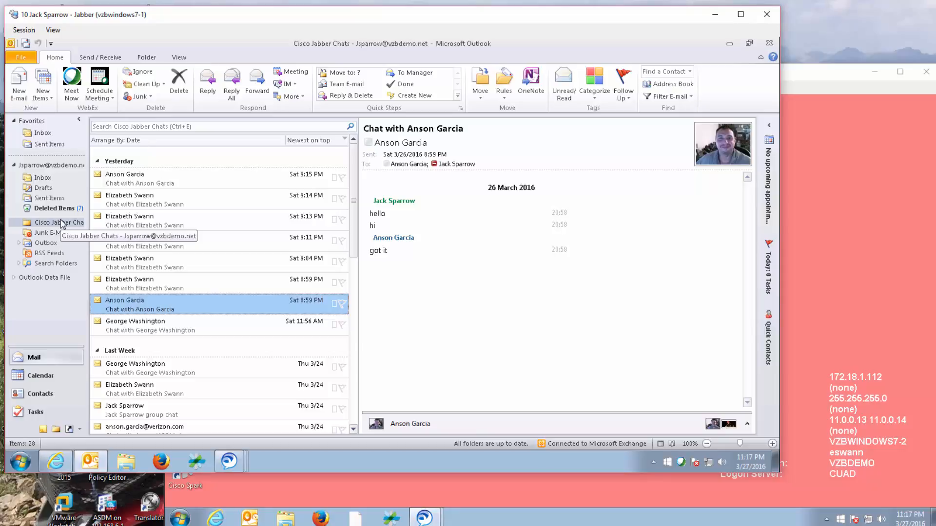
- Read several of yesterday's saved chats in the Cisco Jabber Chats folder, show the search tools, and minimize Outlook
click(220, 184)
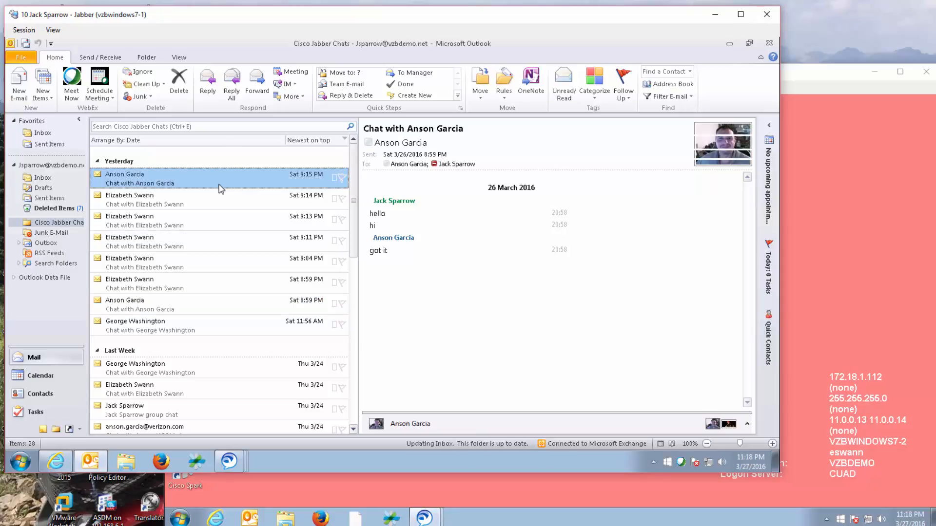
click(222, 204)
click(218, 220)
click(220, 241)
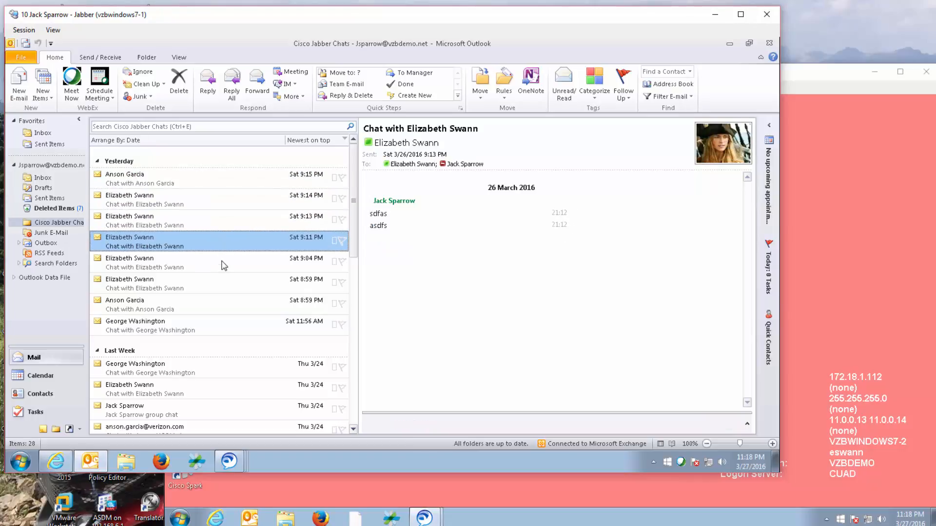
click(224, 265)
click(219, 285)
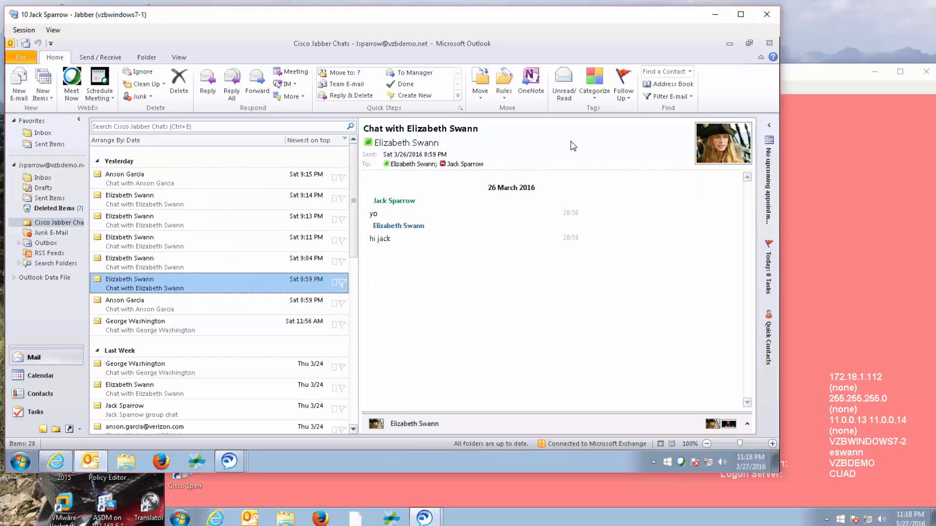
click(220, 127)
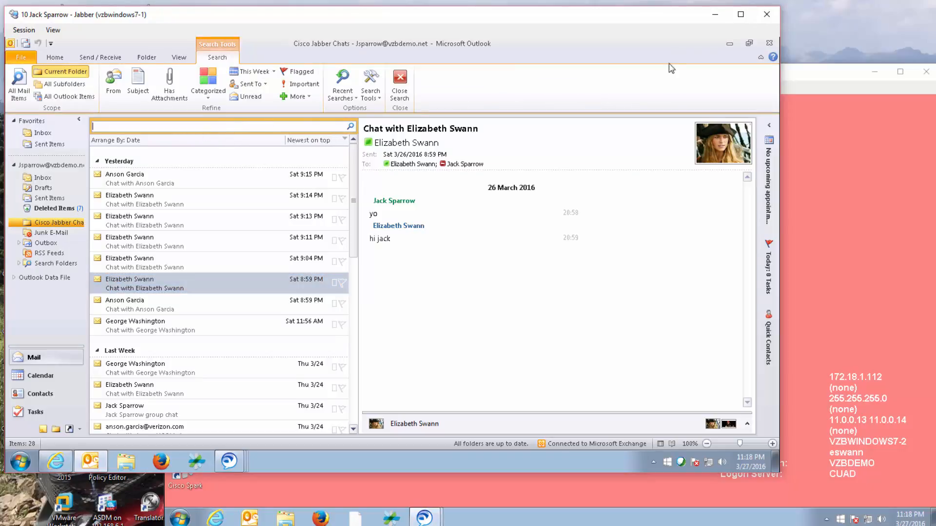
click(726, 42)
- Display the Meetings options, look at the host account's WebEx site choices including specifying a new site, and cancel the account dialog
click(271, 308)
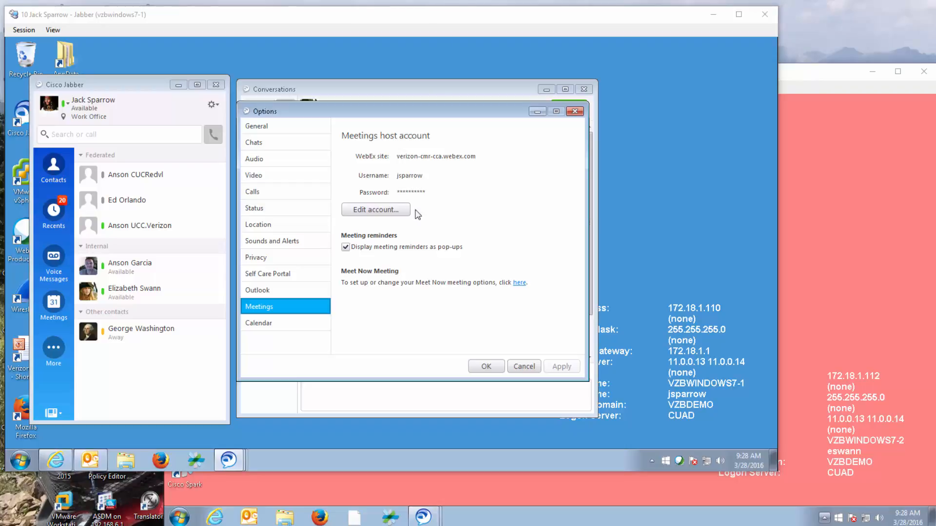
click(391, 210)
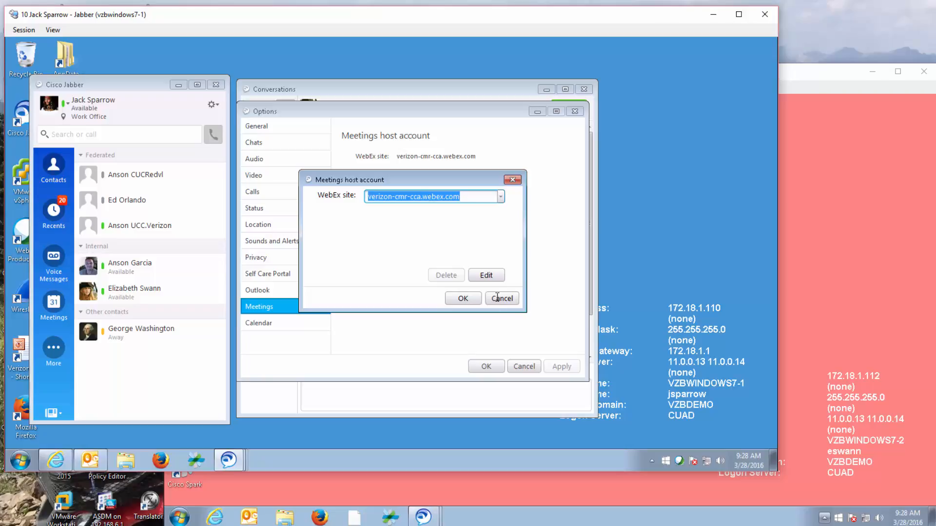
click(500, 196)
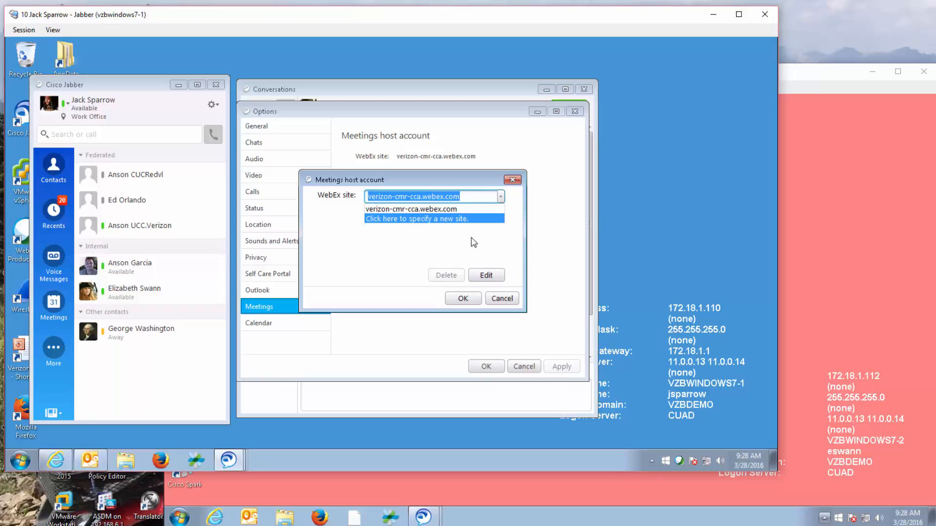
click(456, 219)
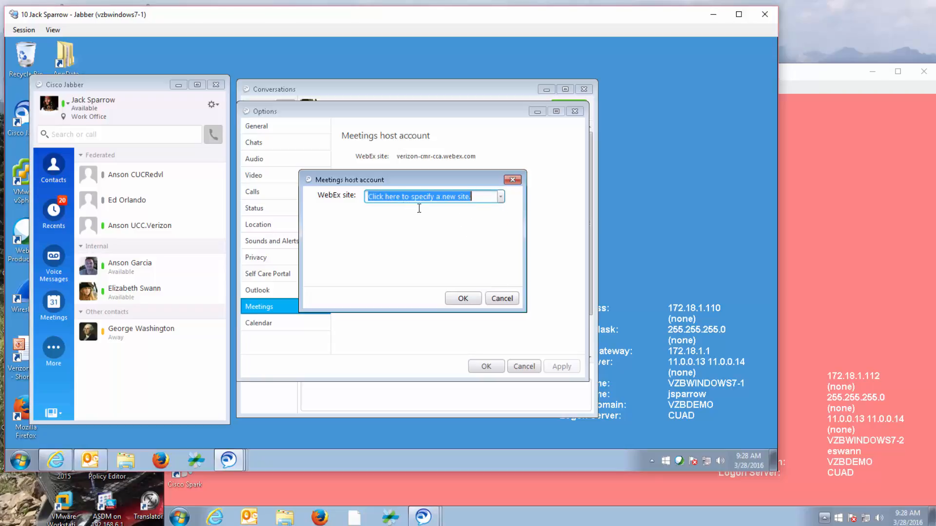
click(502, 298)
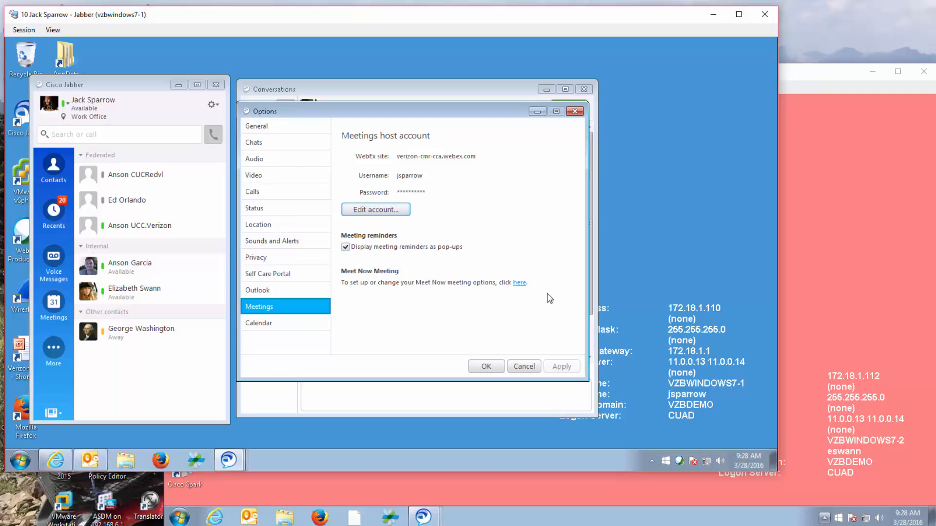
- Open the Meet Now settings web page from the Meetings options, close the browser, and cancel the Options window
click(516, 290)
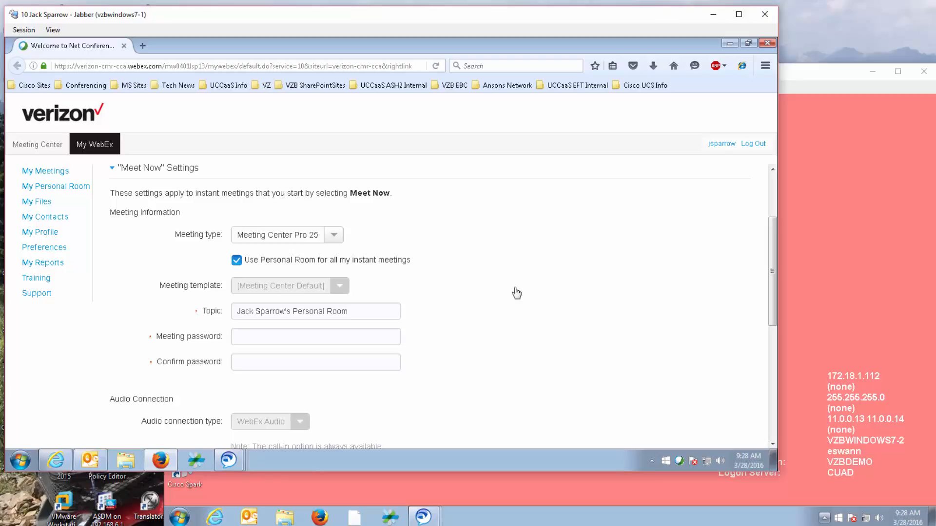
click(768, 43)
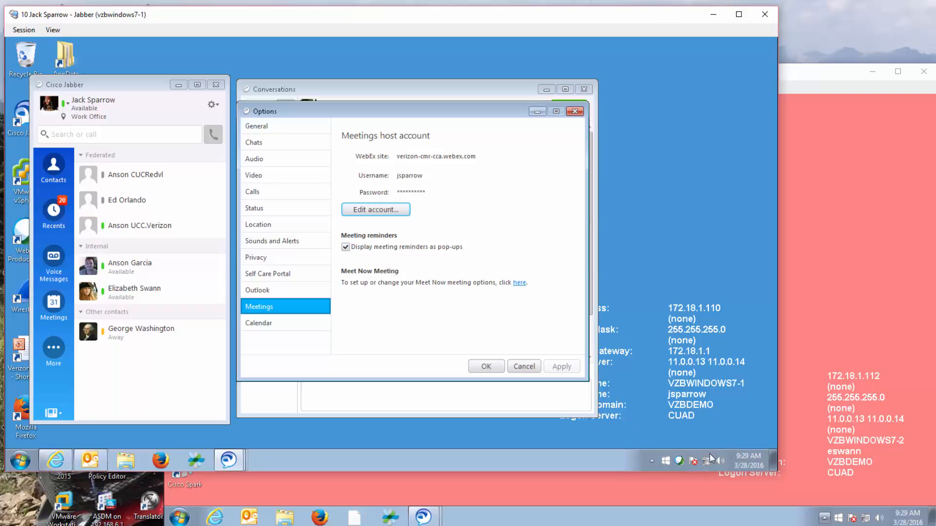
click(524, 366)
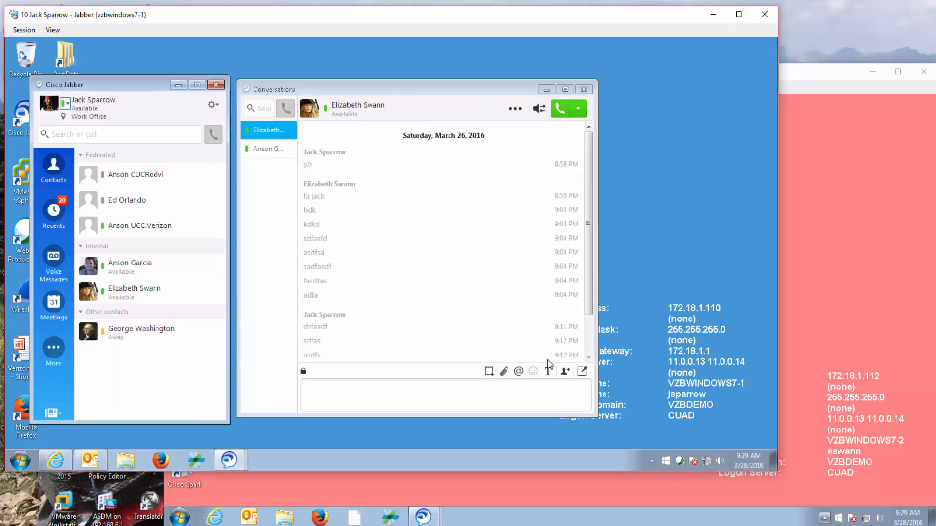
- Send the message "let's have a webex" in the first open conversation
click(271, 149)
click(266, 129)
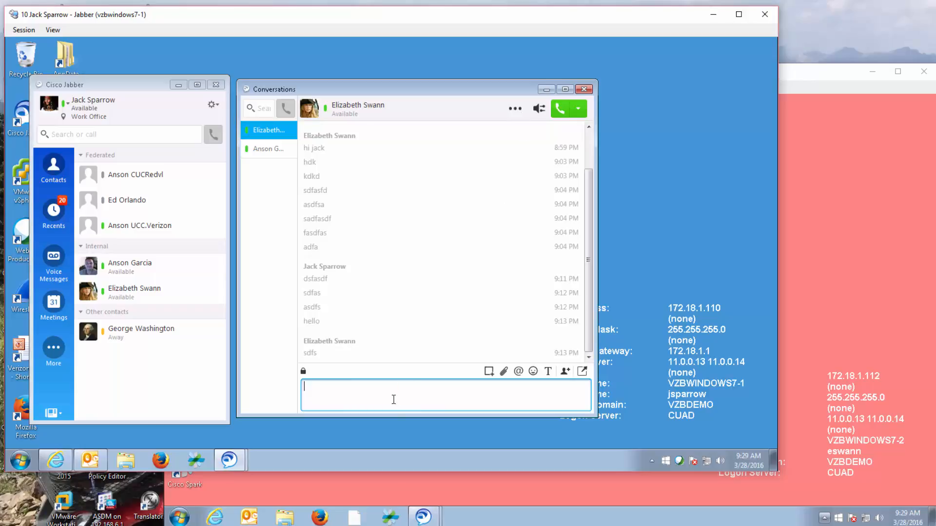
text(let's have a webex)
key(Return)
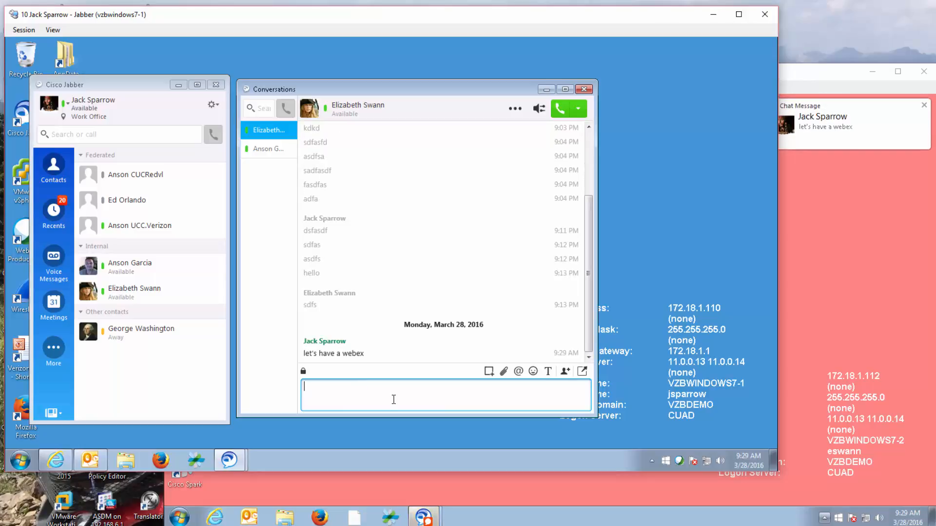
- Switch to the second Jabber remote session and reply "sure" in the chat
click(887, 318)
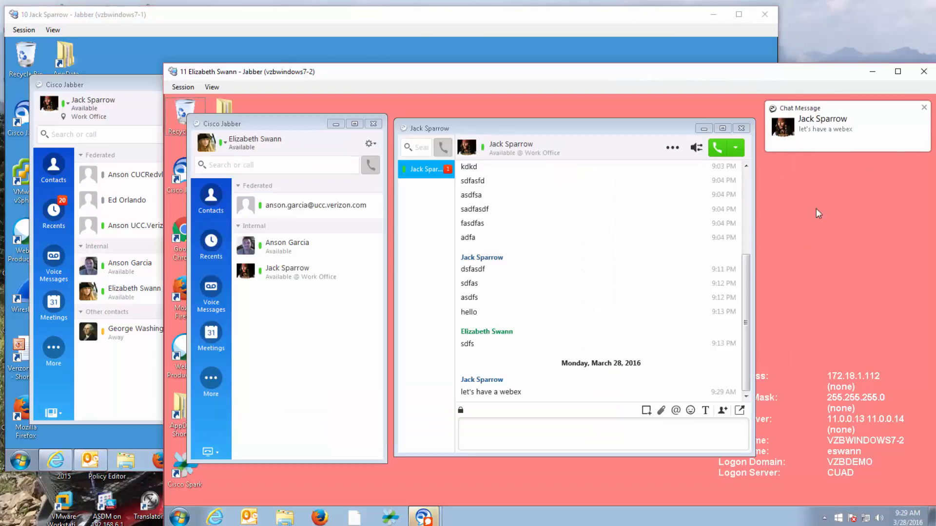
click(502, 434)
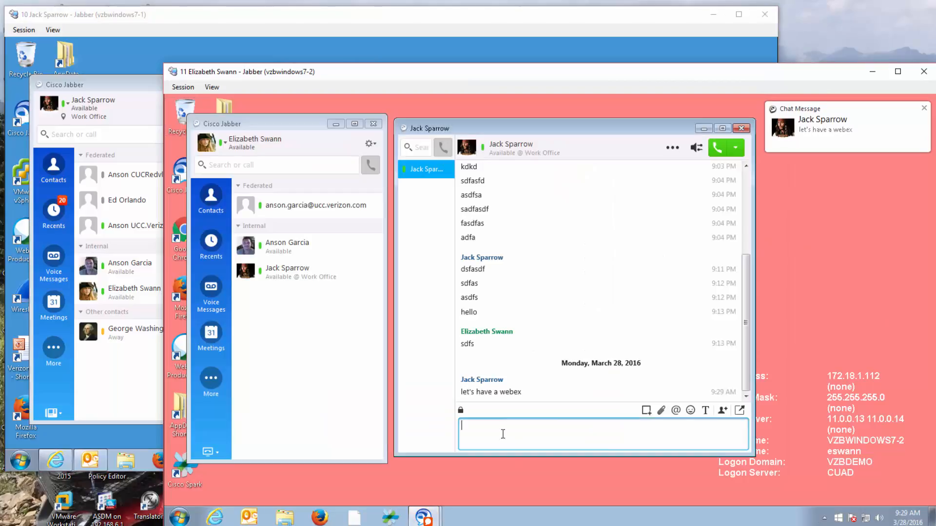
text(su)
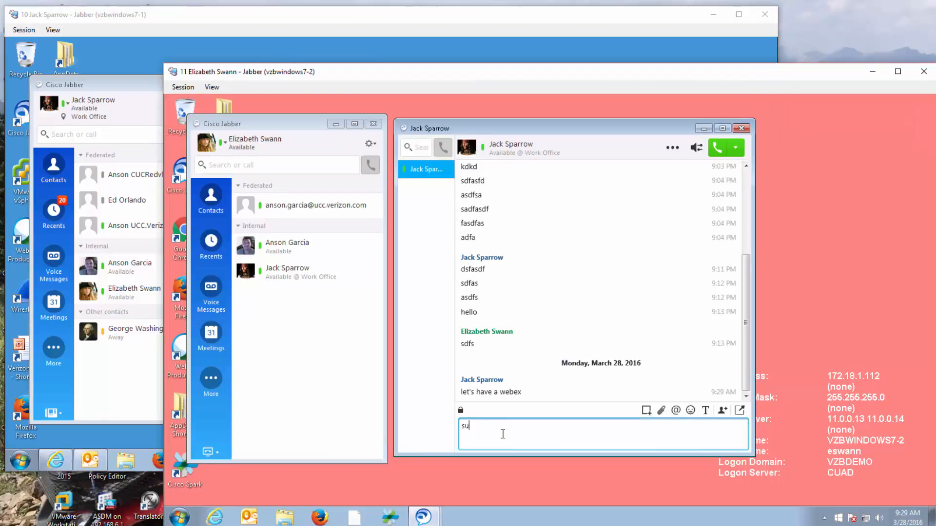
text(re)
key(Return)
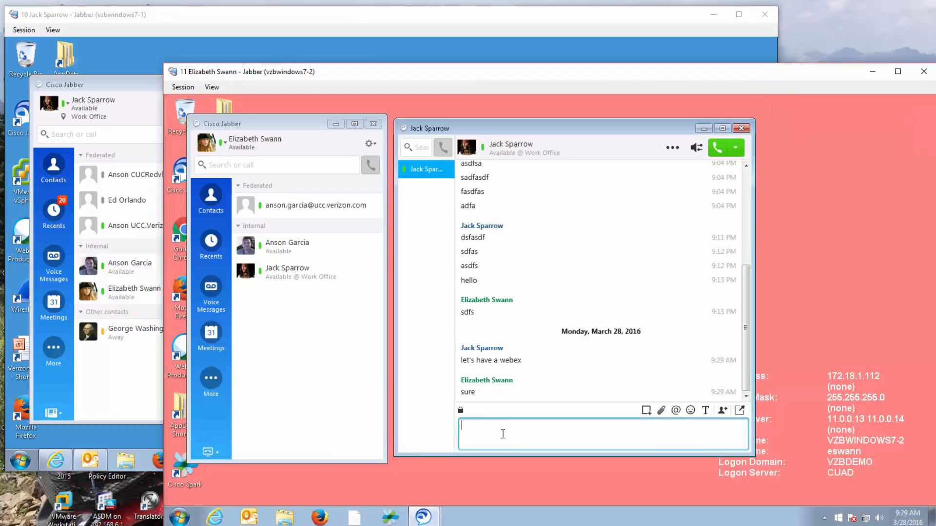
- Start a Meet Now meeting from the chat in the first session, and accept the meeting invitation in the second session
click(237, 58)
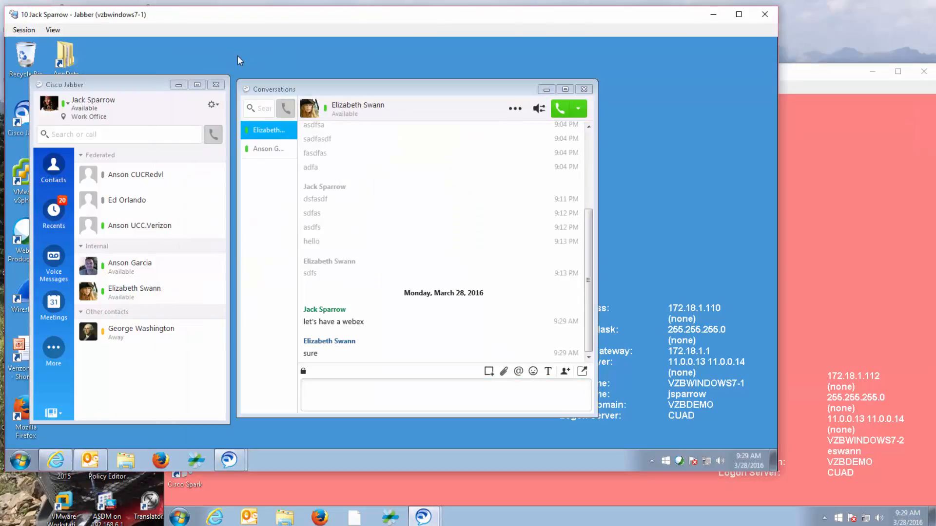
click(515, 109)
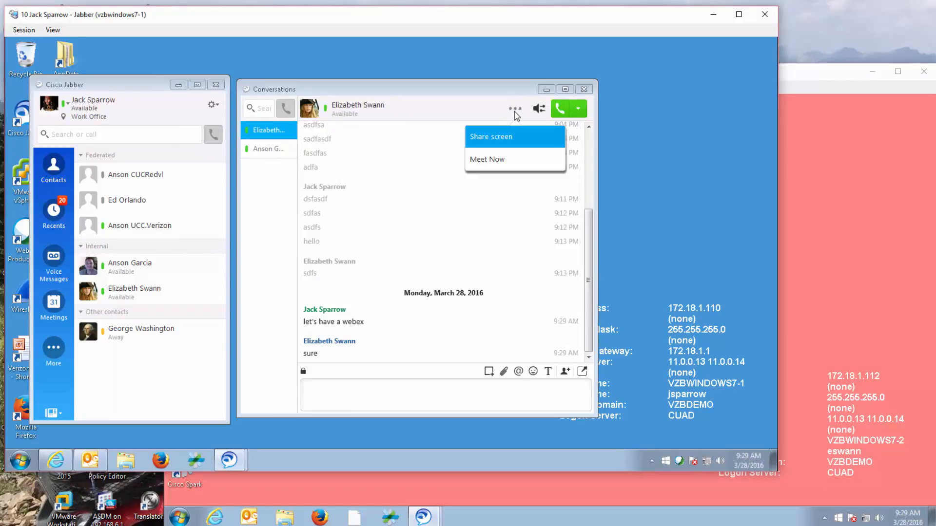
click(502, 159)
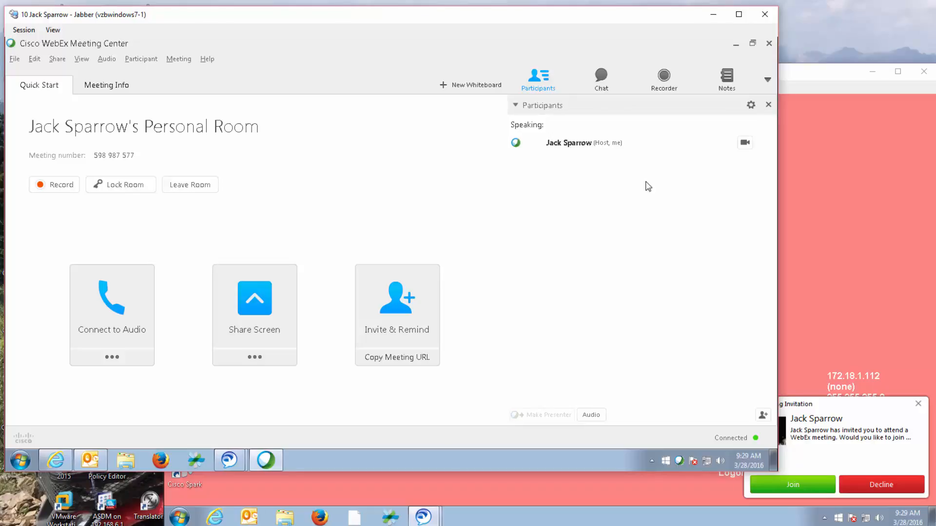
click(817, 169)
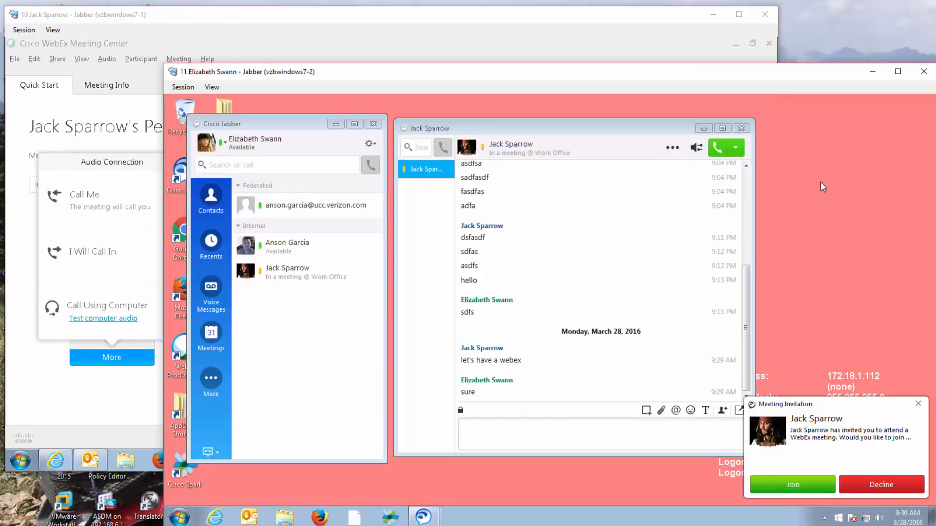
click(817, 484)
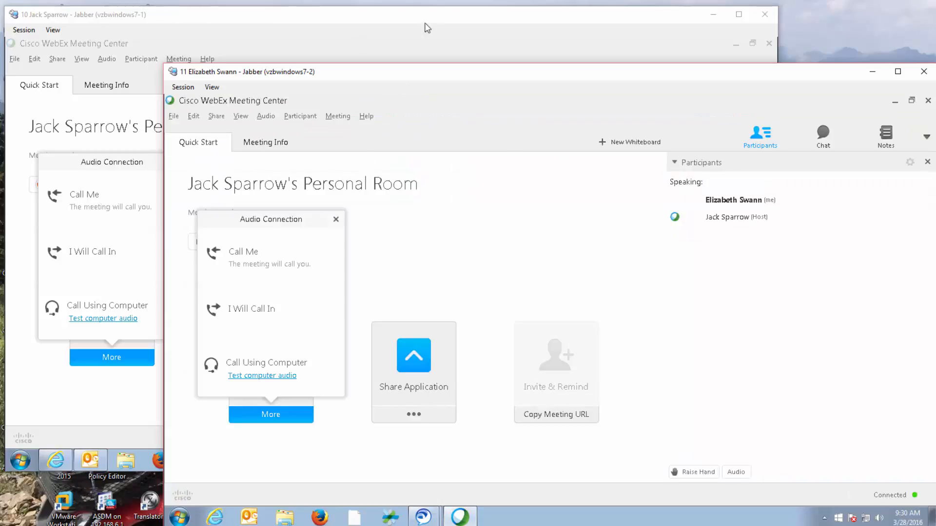
- Leave the WebEx meeting in the second session and end the meeting in the host's session
click(928, 101)
click(565, 263)
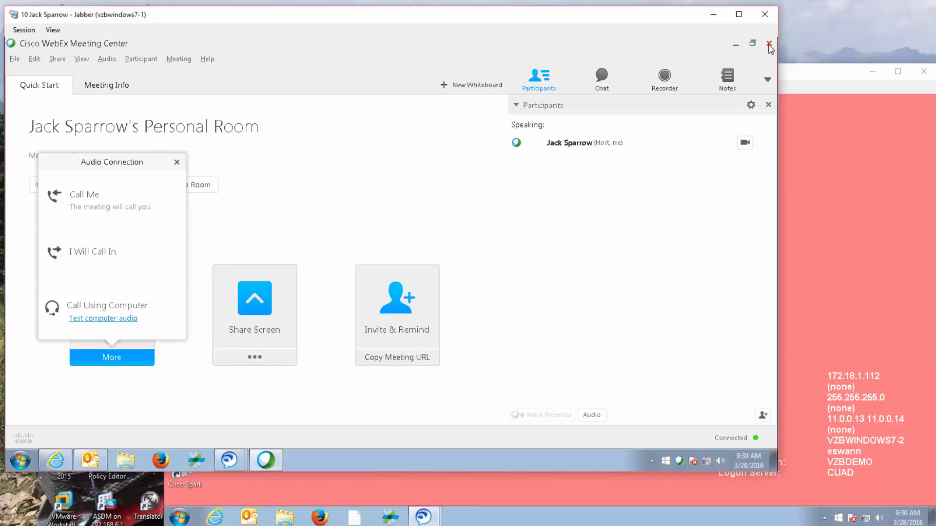
click(769, 43)
click(410, 207)
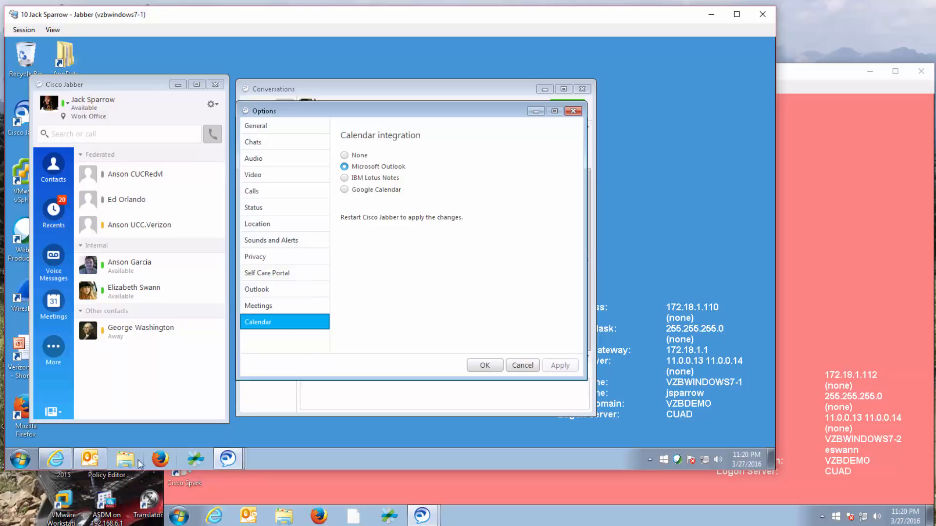
- Switch to Microsoft Outlook, show its calendar, and bring the Jabber Options window with the Calendar integration settings in front of it
click(100, 462)
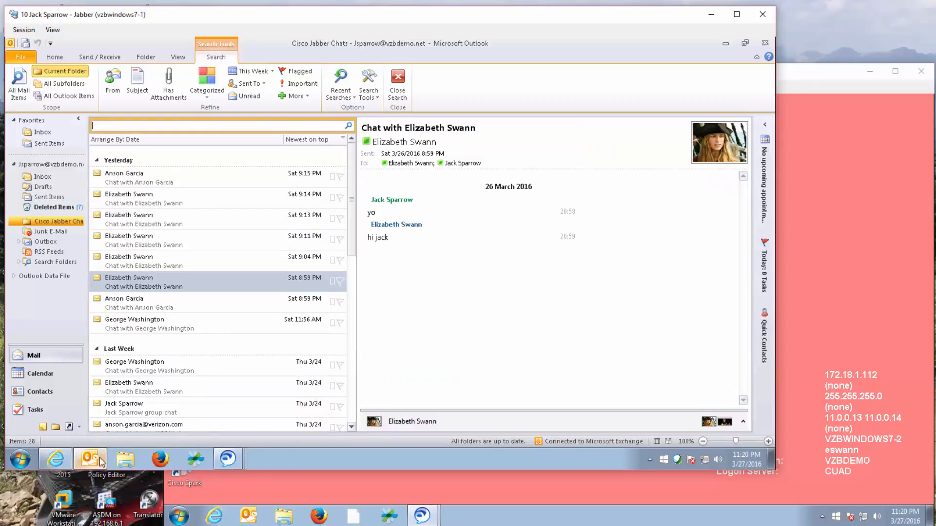
click(57, 372)
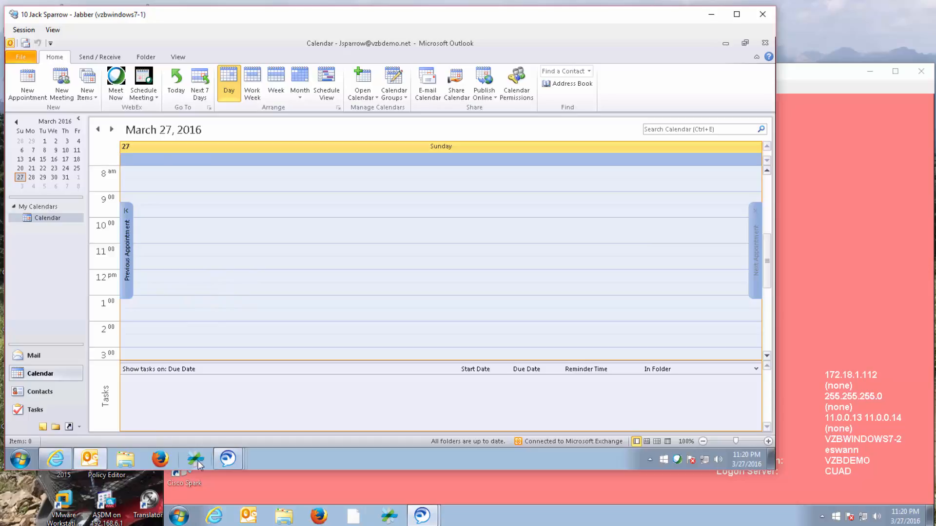
right_click(228, 463)
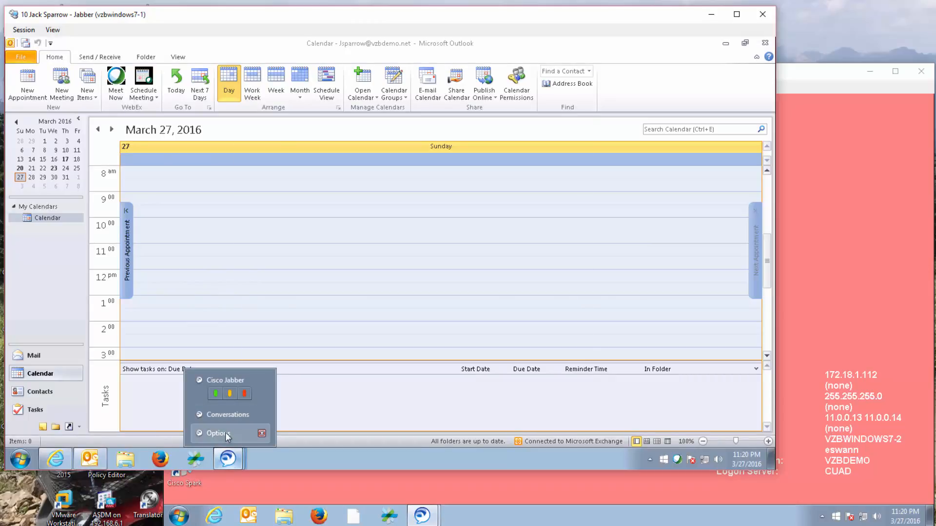
click(224, 433)
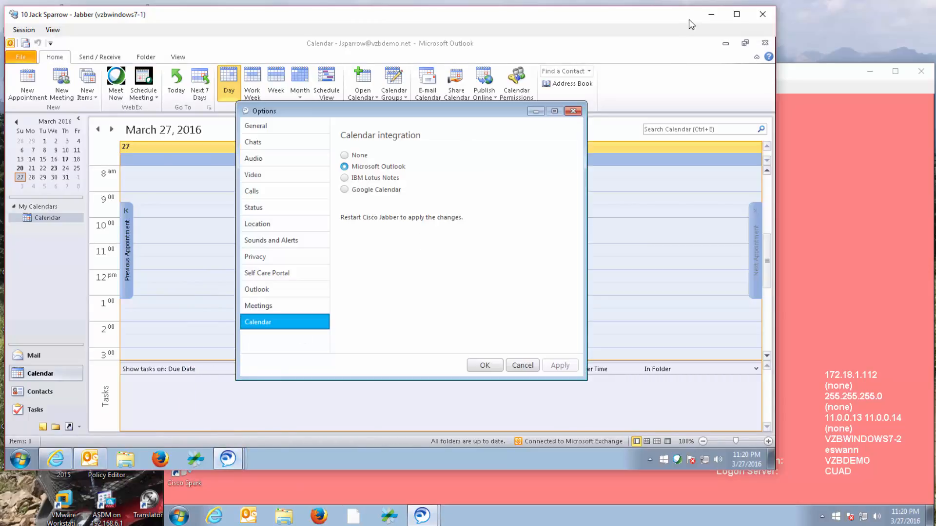
click(711, 13)
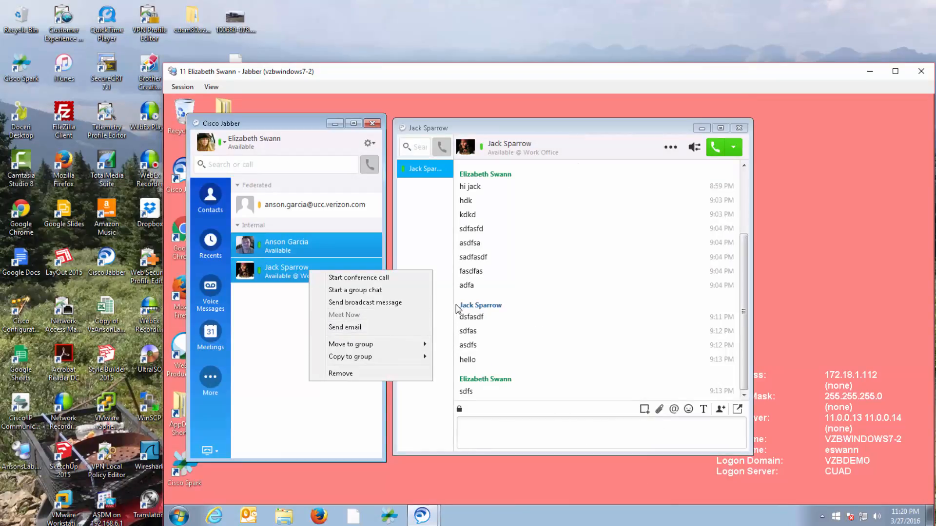
click(294, 310)
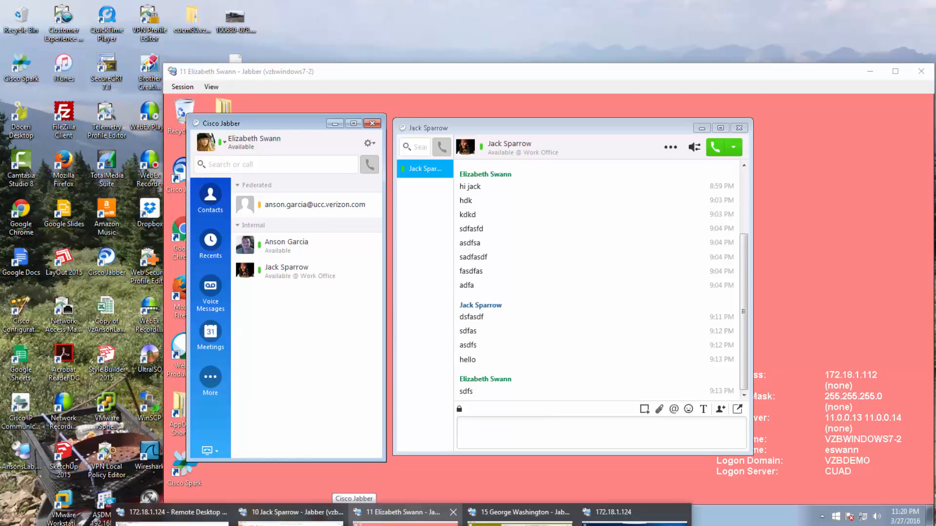
click(516, 513)
click(613, 513)
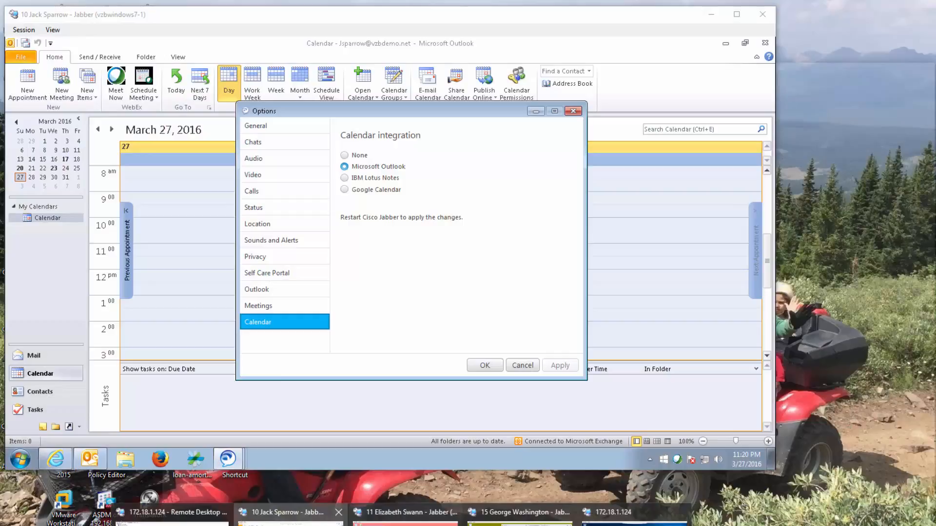
click(319, 522)
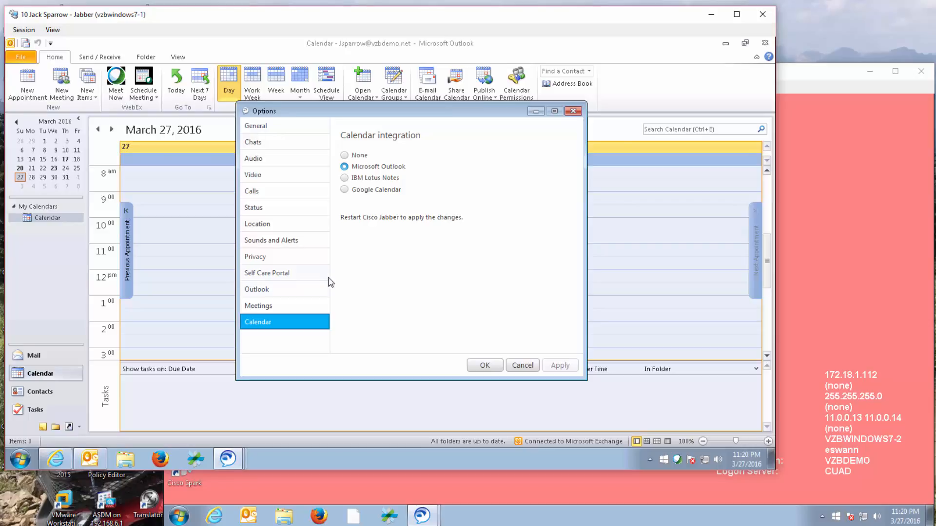
click(784, 197)
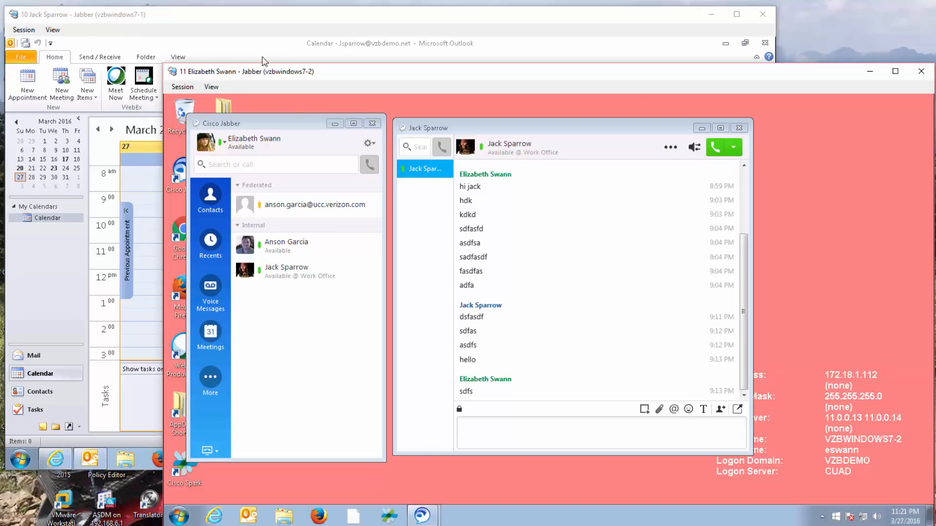
click(254, 18)
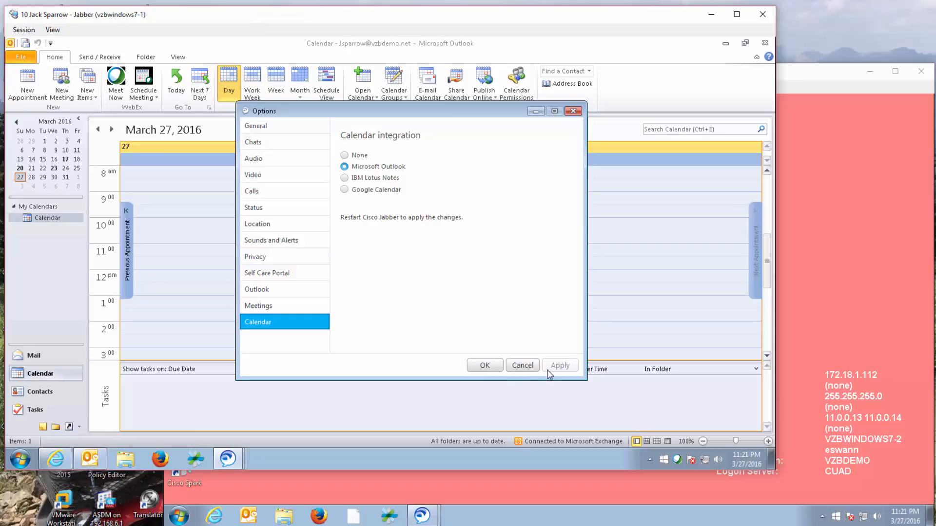
- Close the Jabber Options without changes and open a new Outlook appointment in the 11:00 PM slot of March 27, 2016
click(522, 366)
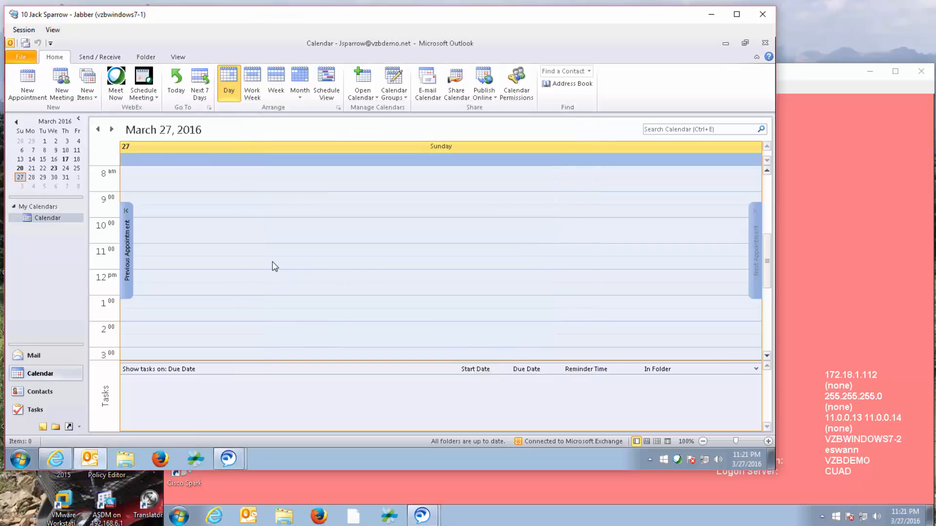
click(177, 91)
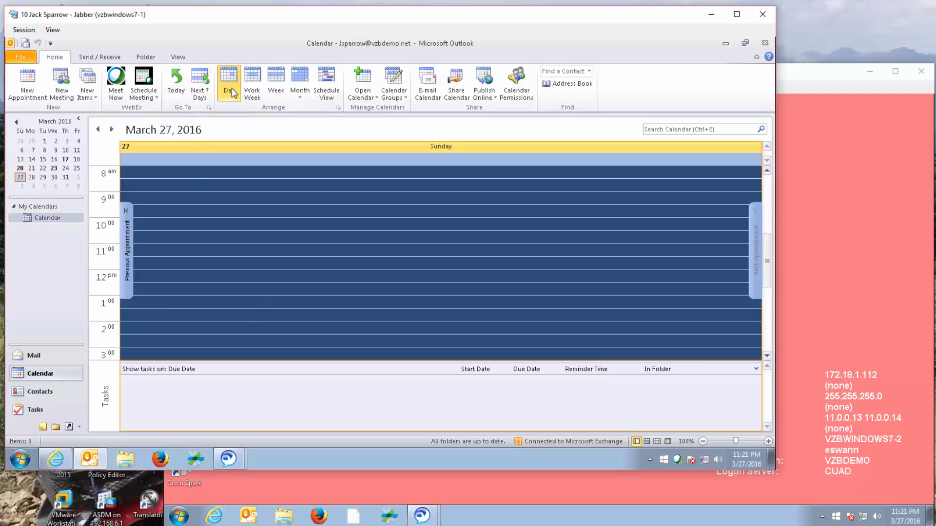
click(240, 224)
scroll(260, 272, down, 3)
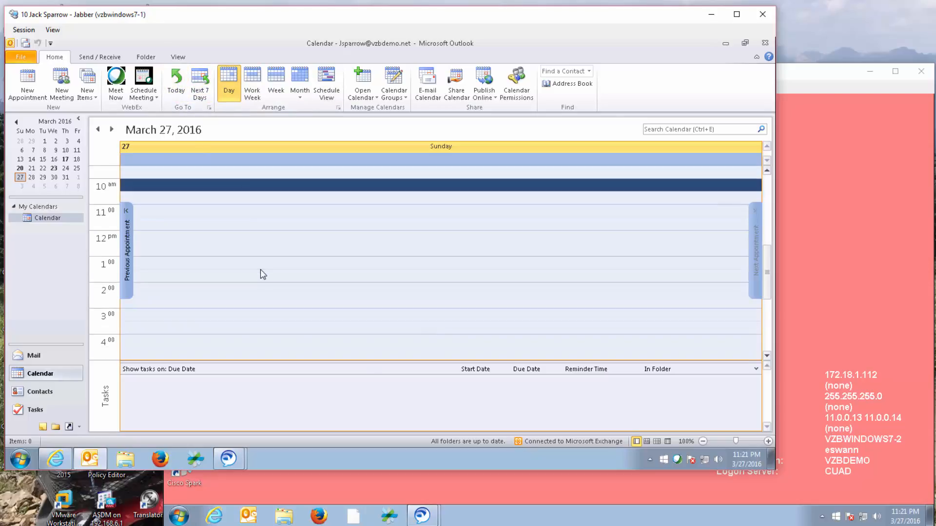
scroll(263, 275, down, 5)
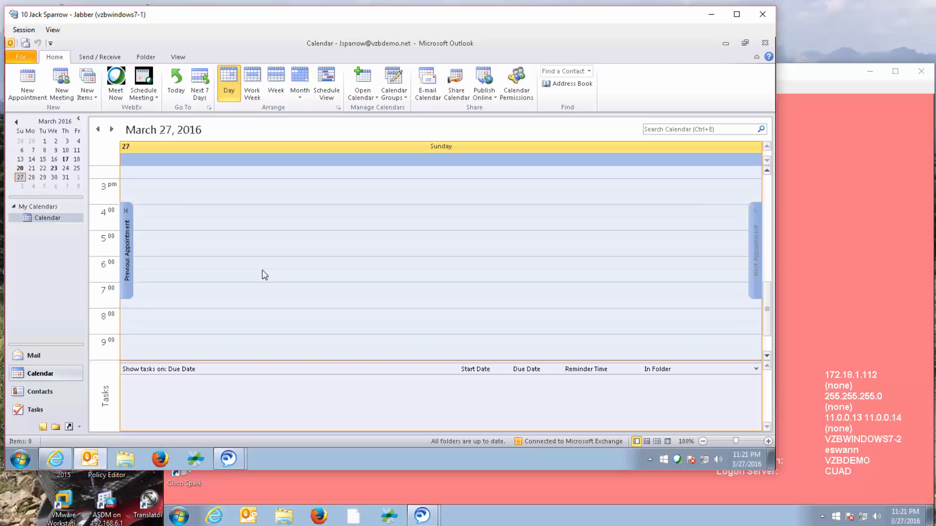
scroll(264, 272, down, 2)
drag(151, 340, 159, 351)
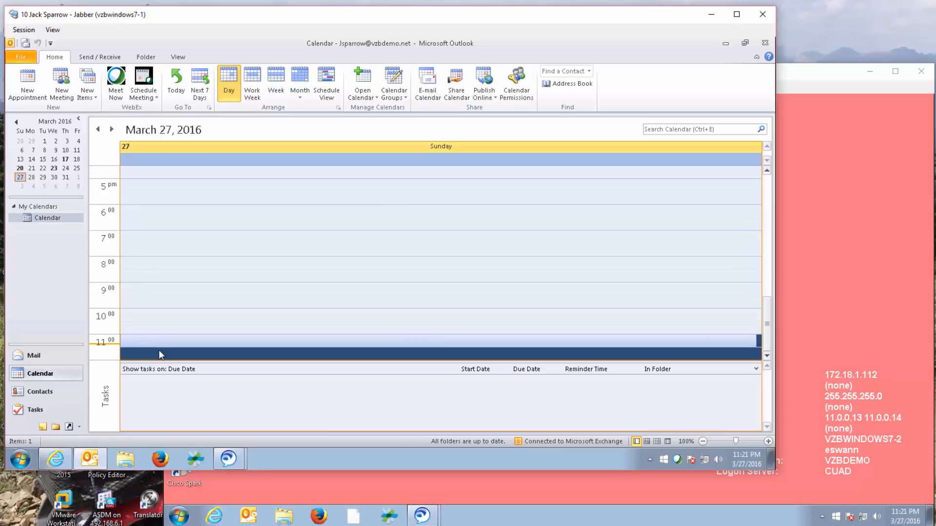
double_click(162, 344)
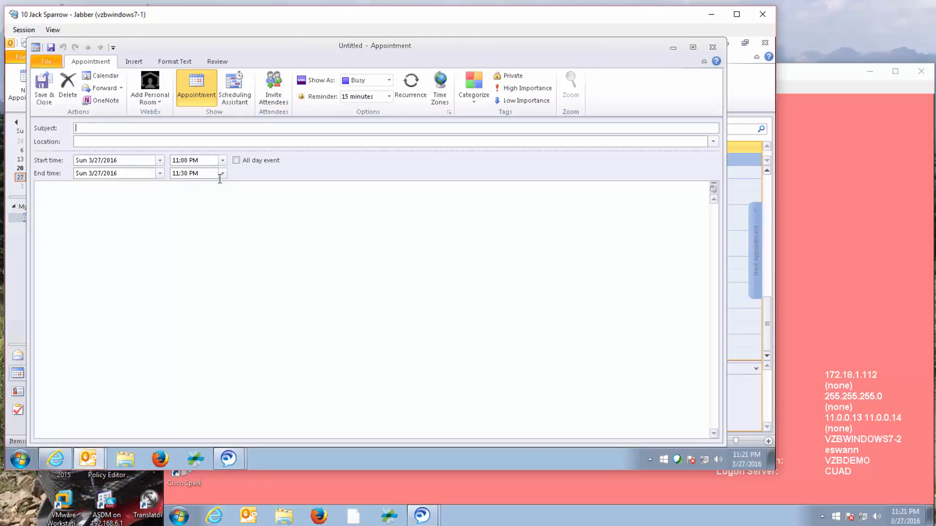
- Set the appointment's end time to 12:00 AM, its subject to "test meeting" and its location to "webex", and save it
click(223, 174)
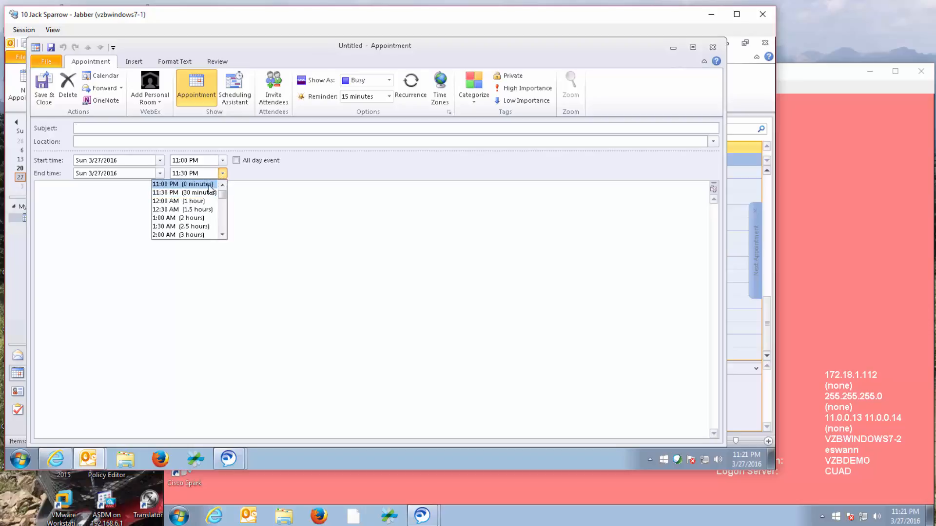
click(204, 202)
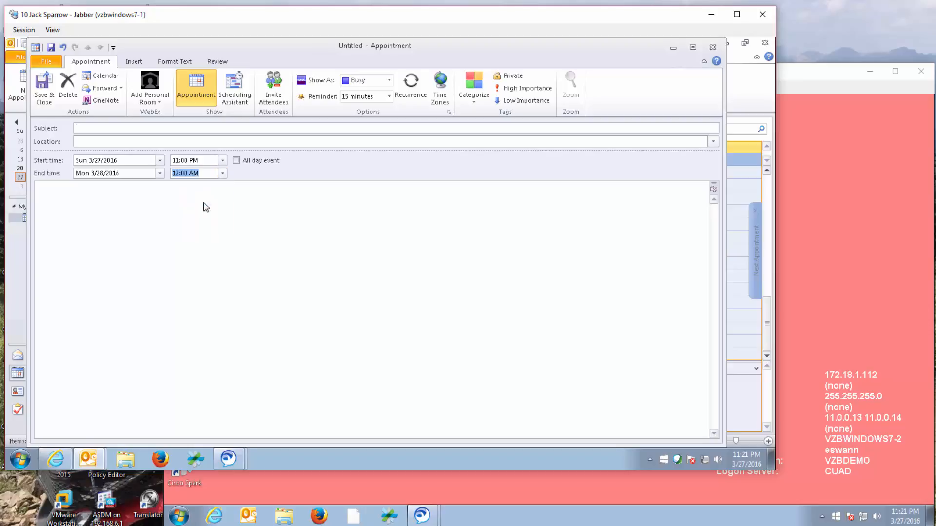
click(117, 129)
text(test meeting)
key(Tab)
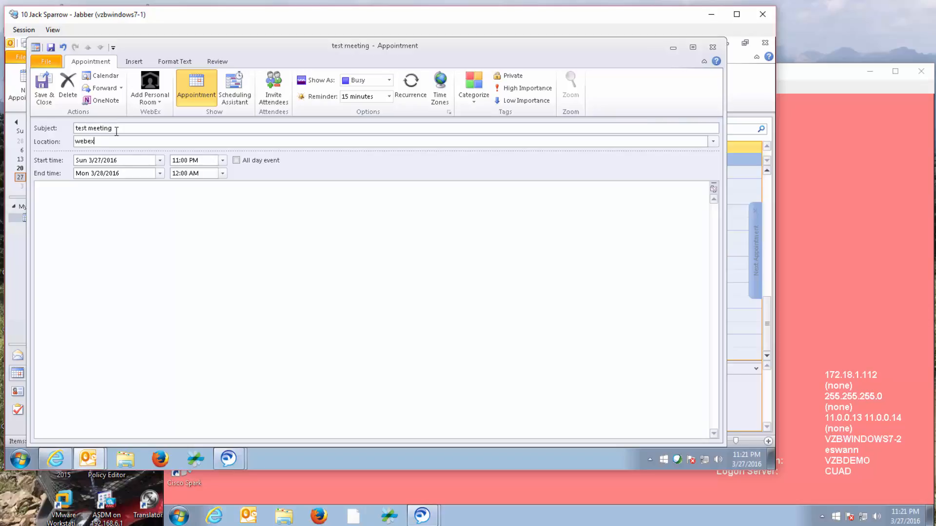
text(webex)
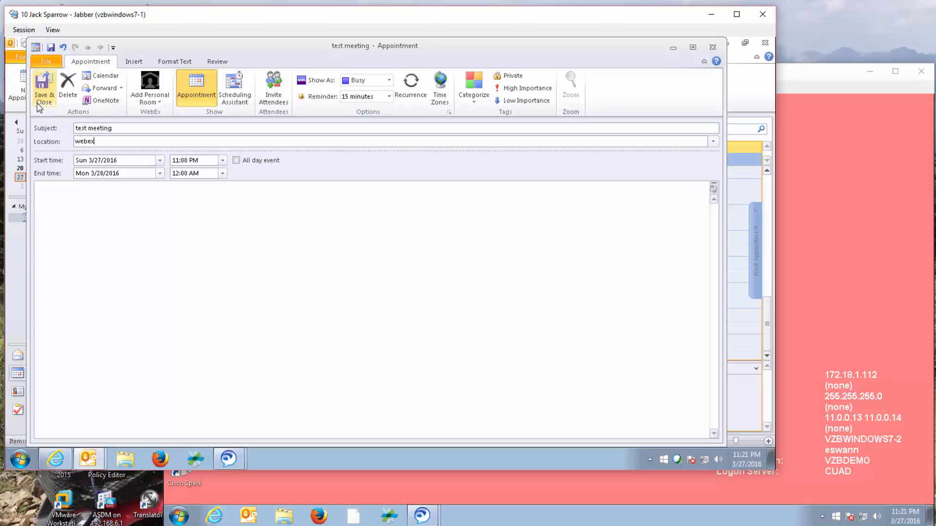
click(44, 87)
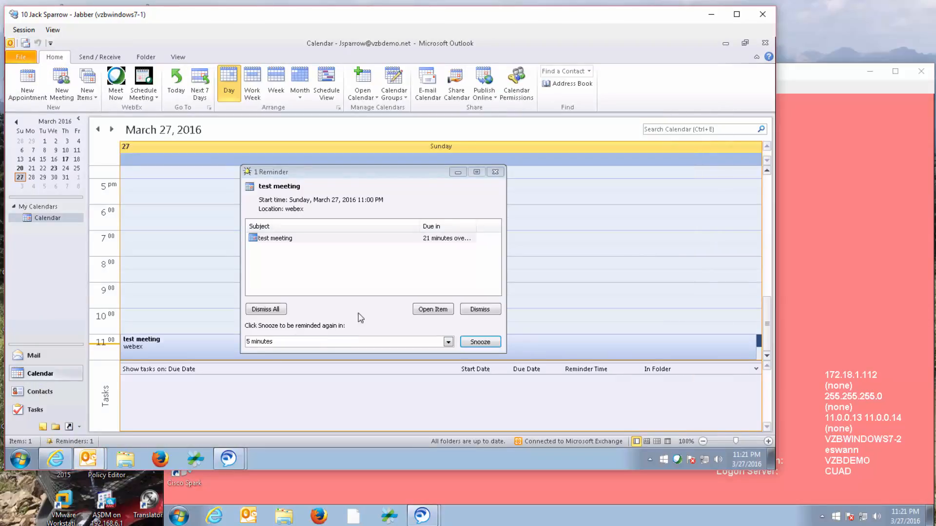
- Minimize Outlook to check the calendar owner's presence status in both Jabber sessions, and dismiss the test meeting reminder in the first session
click(726, 43)
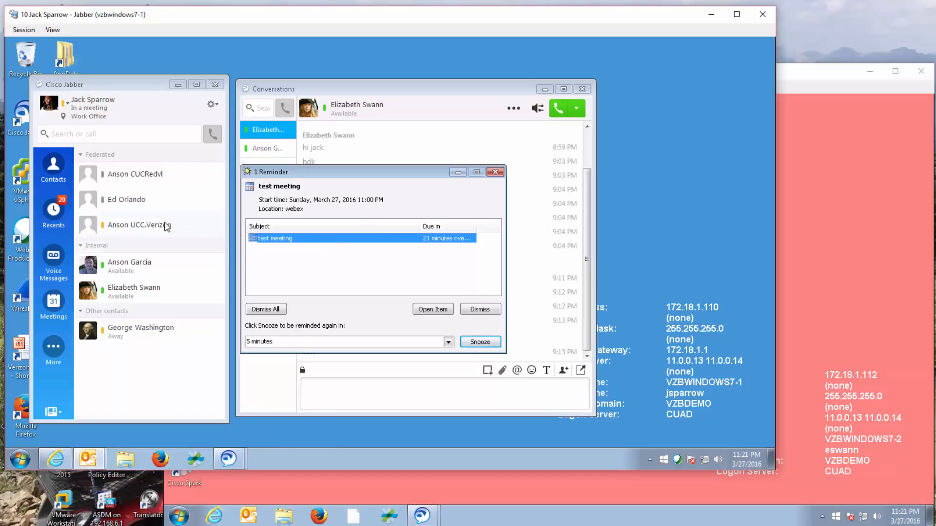
mouse_move(156, 224)
click(832, 199)
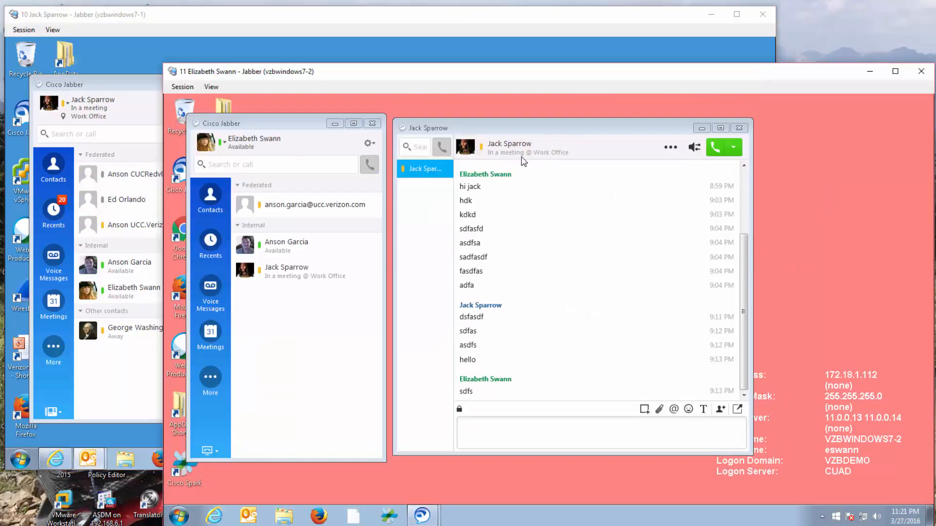
click(135, 49)
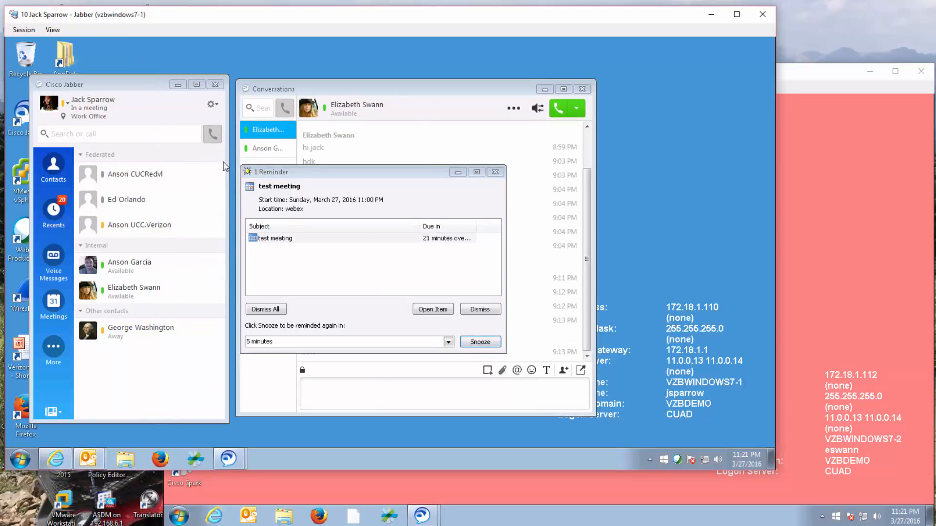
click(480, 309)
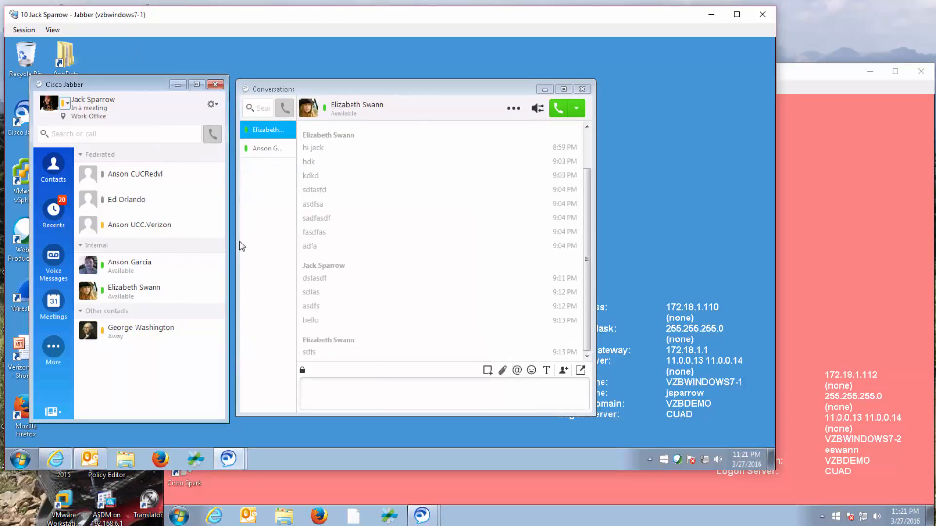
- Reopen the Jabber options to review the Calendar integration settings, and close the dialog
click(212, 104)
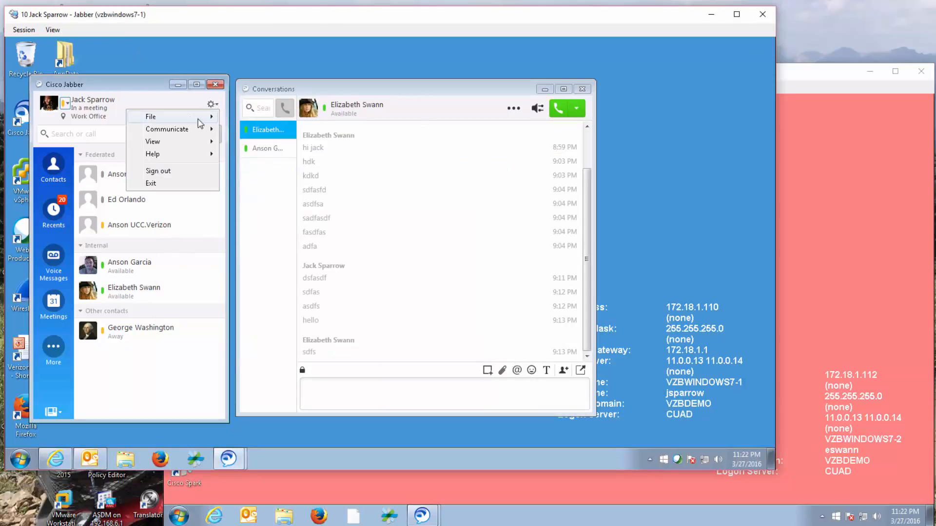
mouse_move(200, 122)
click(277, 142)
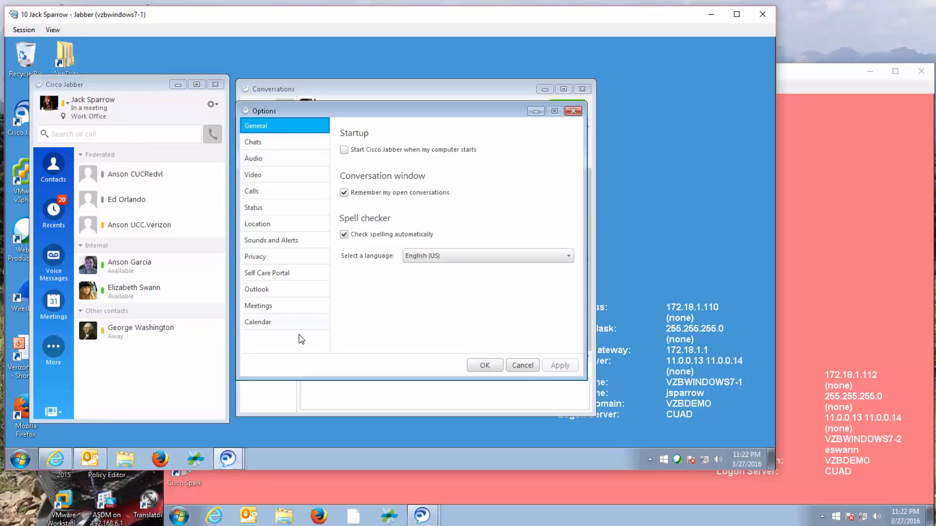
click(298, 329)
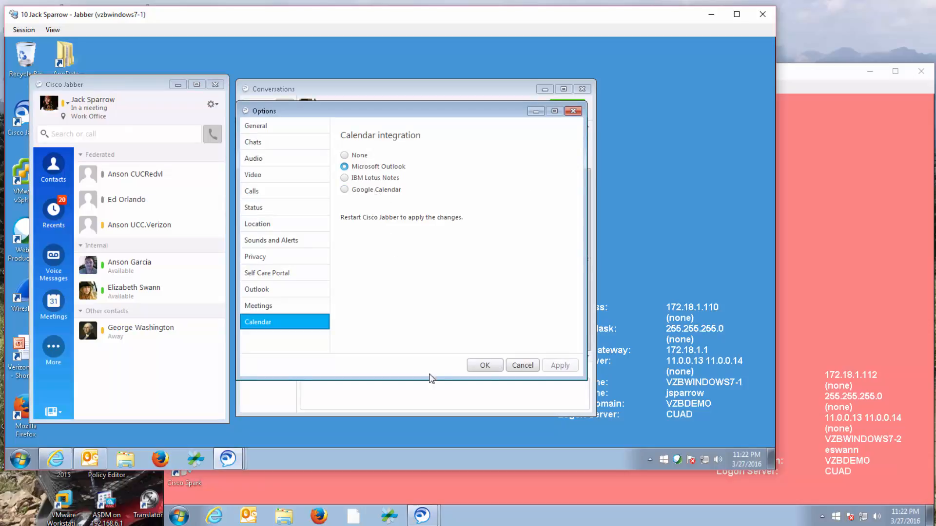
click(480, 369)
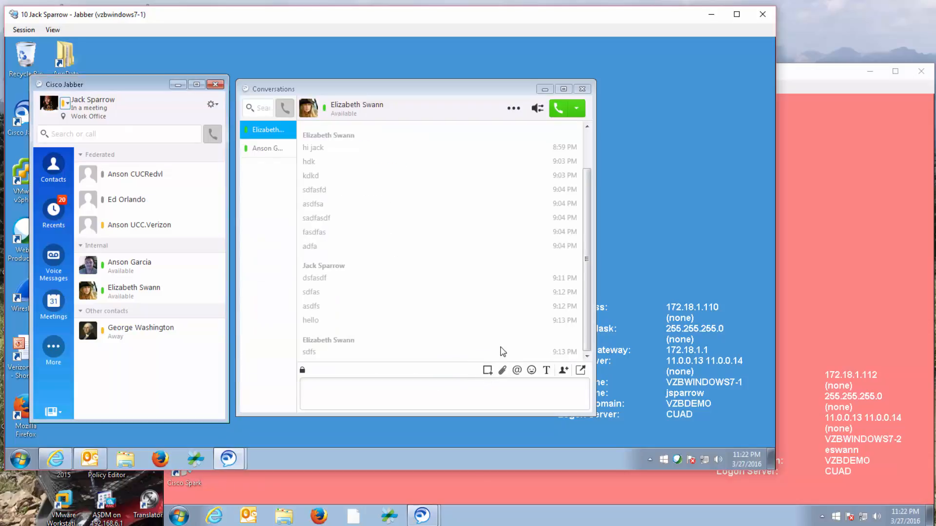